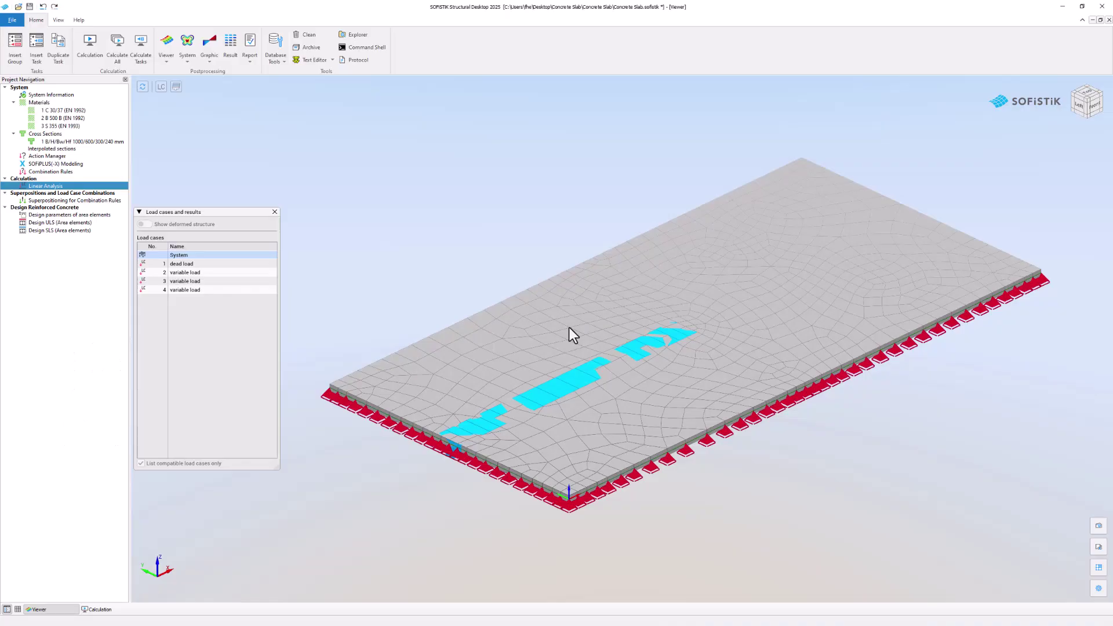
Limit the Linear Analysis to load cases 2 and 3, manually excluding Group 3
{"action": "double_click", "coordinate": [95, 186]}
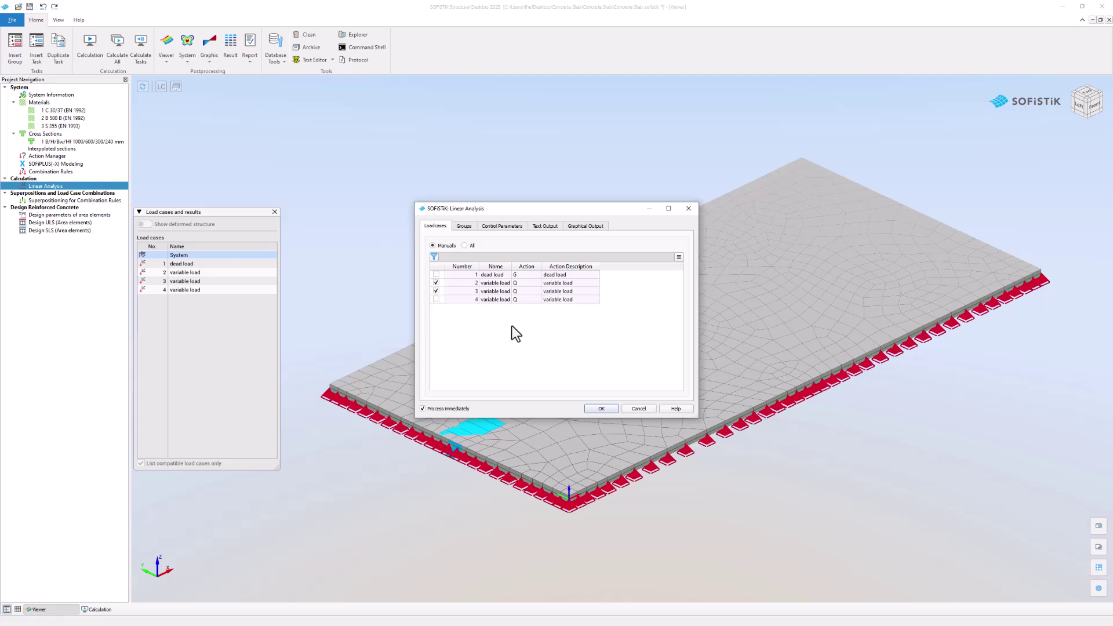
{"action": "left_click", "coordinate": [474, 228]}
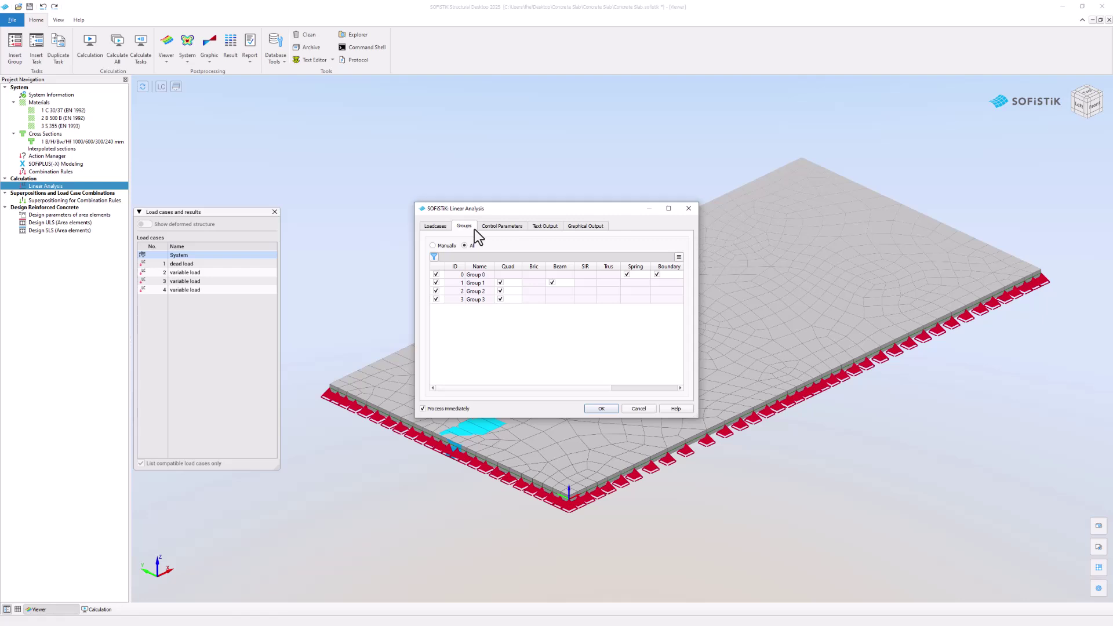
{"action": "left_click", "coordinate": [451, 246]}
Calculate the linear analysis and sync the Viewer with the new results
{"action": "left_click", "coordinate": [595, 408]}
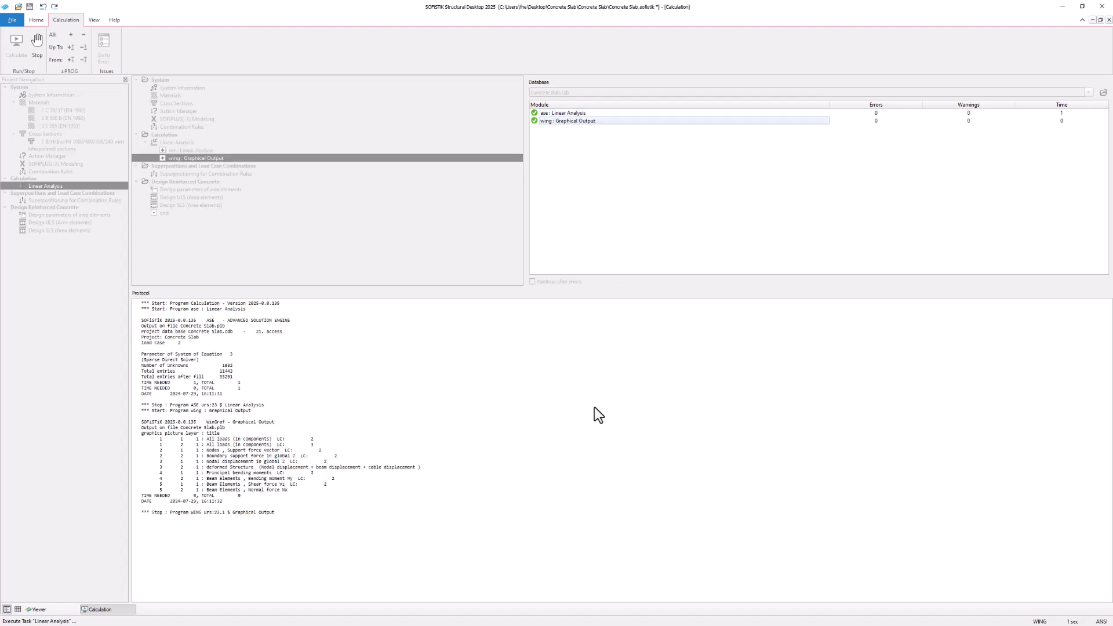
{"action": "left_click", "coordinate": [58, 610]}
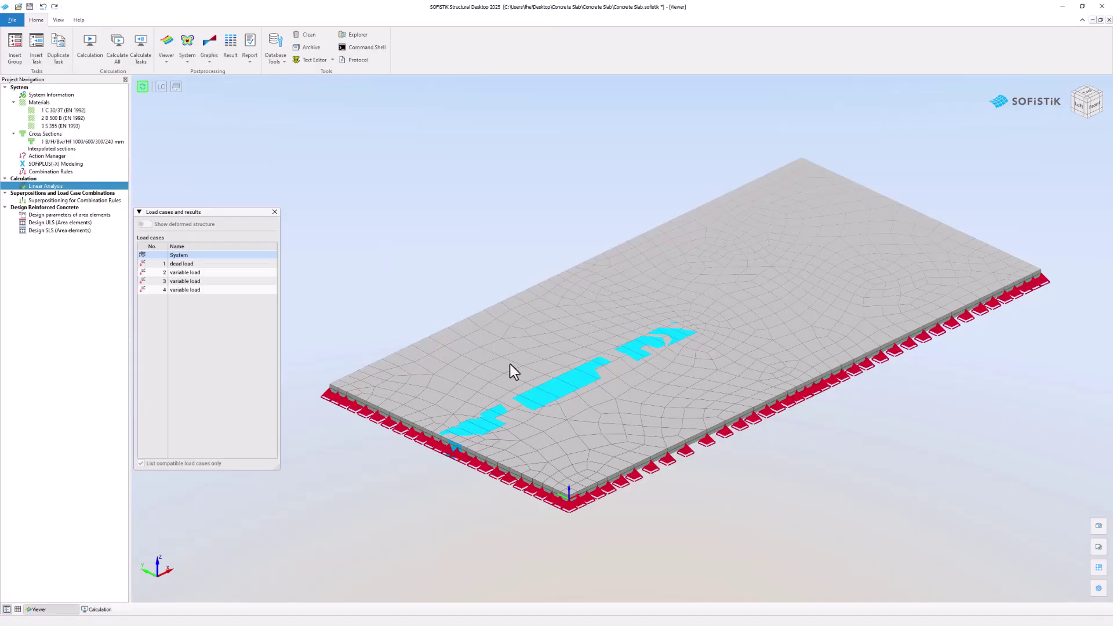
{"action": "left_click", "coordinate": [141, 88]}
Show the deformed half slab for load cases 2 and 3, animate the colouring, then hide it
{"action": "left_click", "coordinate": [148, 224]}
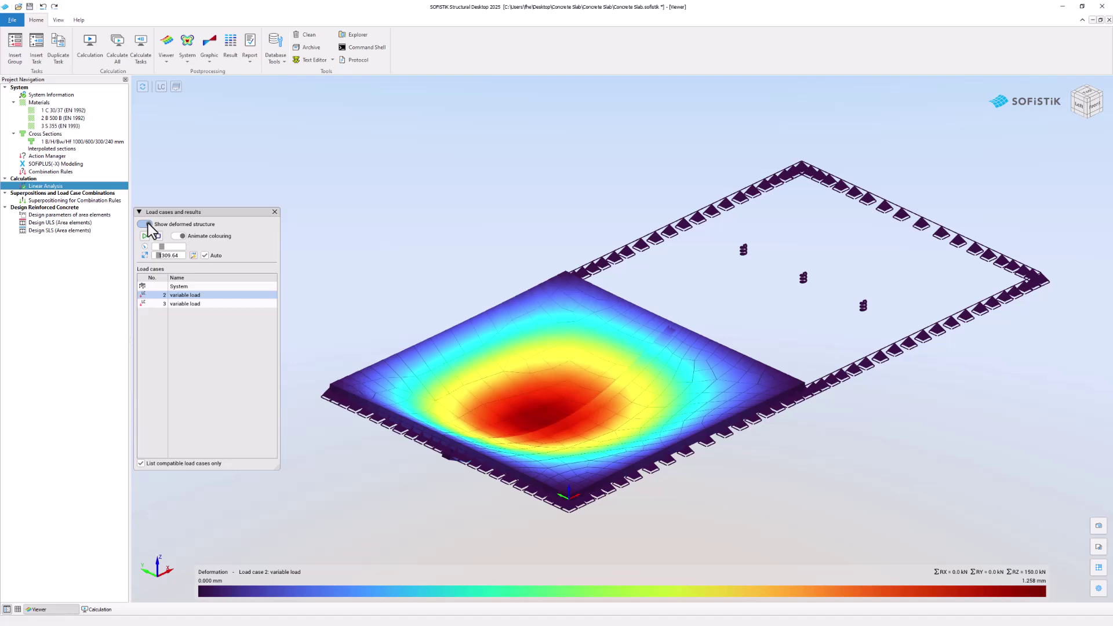
{"action": "left_click", "coordinate": [199, 303]}
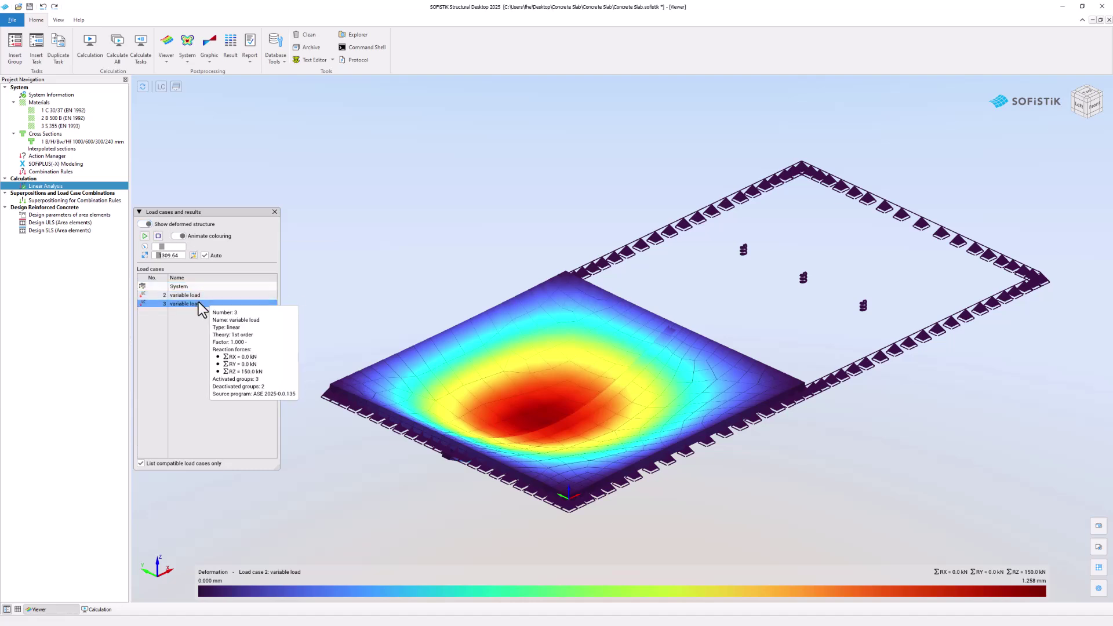
{"action": "left_click", "coordinate": [213, 297]}
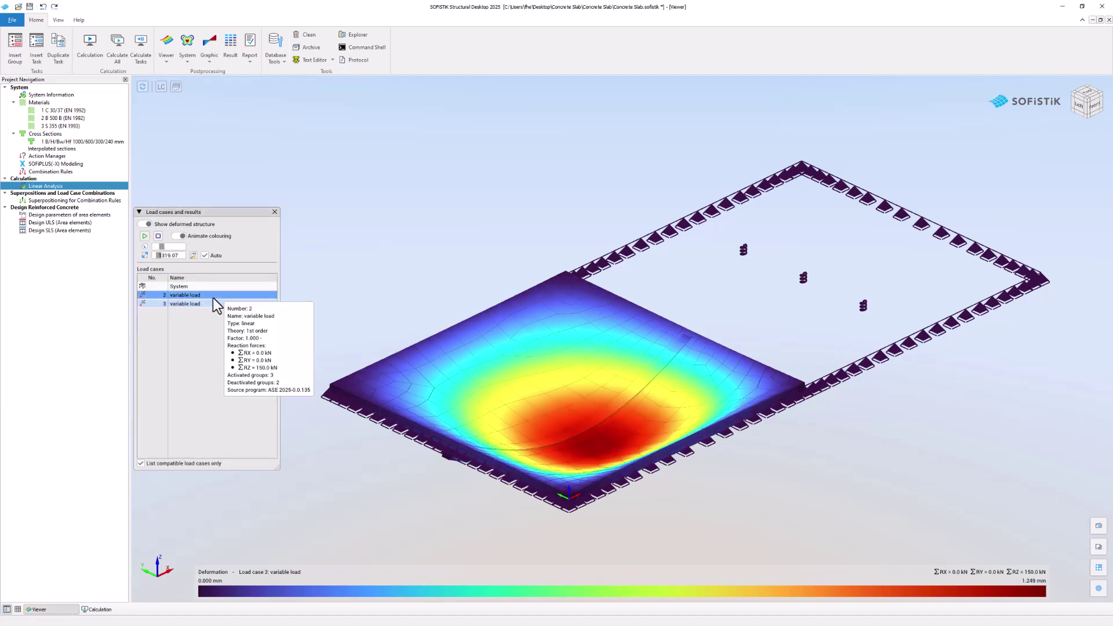
{"action": "left_click", "coordinate": [144, 237]}
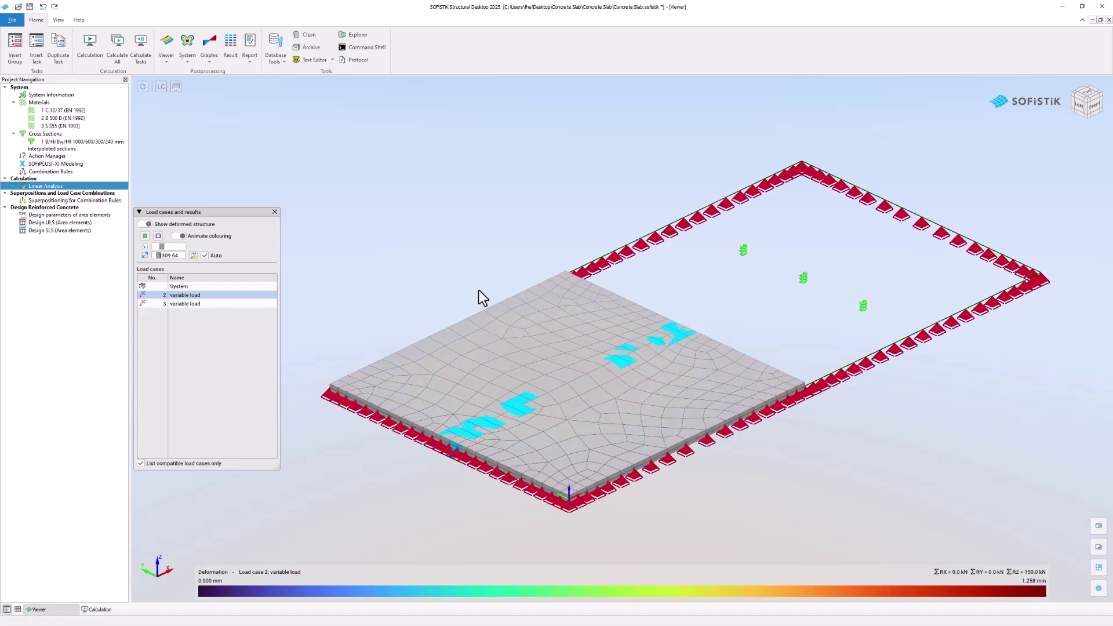
{"action": "left_click", "coordinate": [148, 227]}
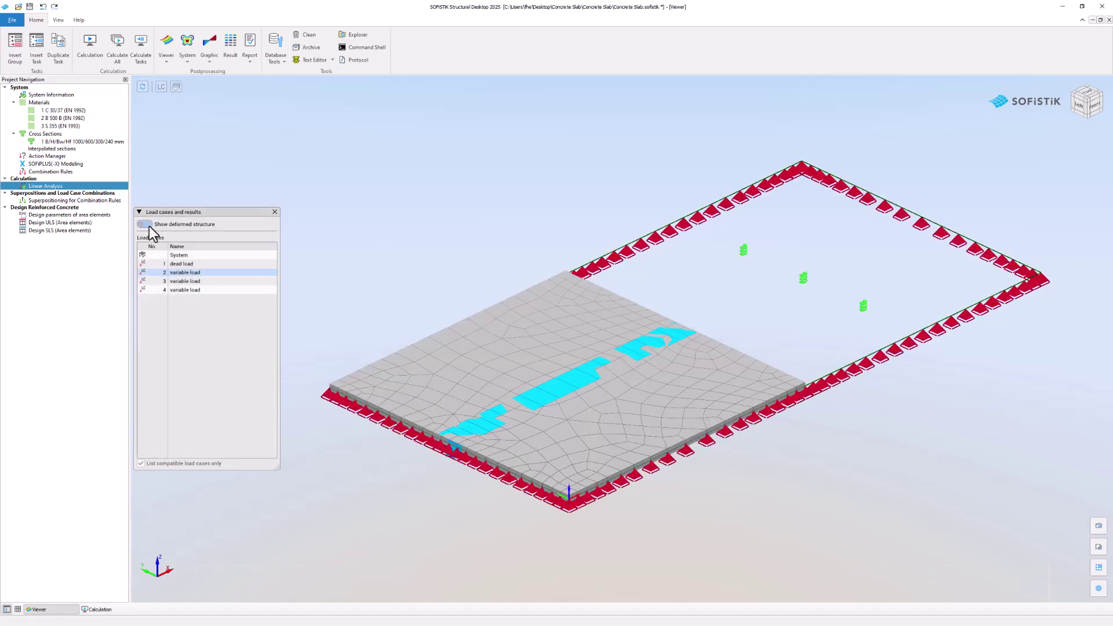
Insert a second Linear Analysis task into the project
{"action": "right_click", "coordinate": [79, 191]}
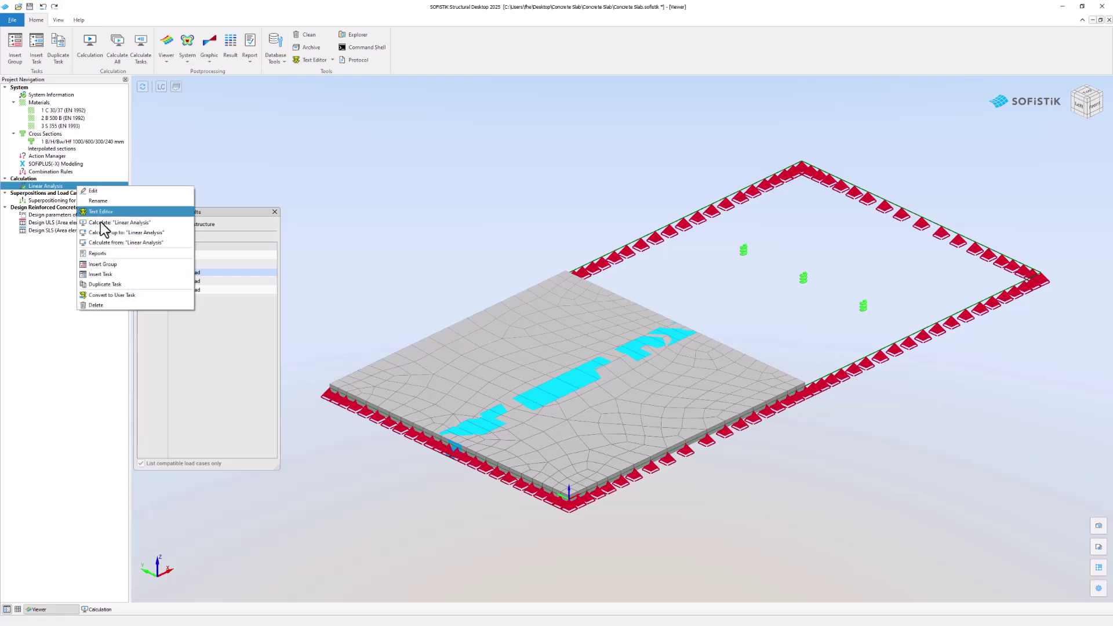
{"action": "left_click", "coordinate": [113, 270]}
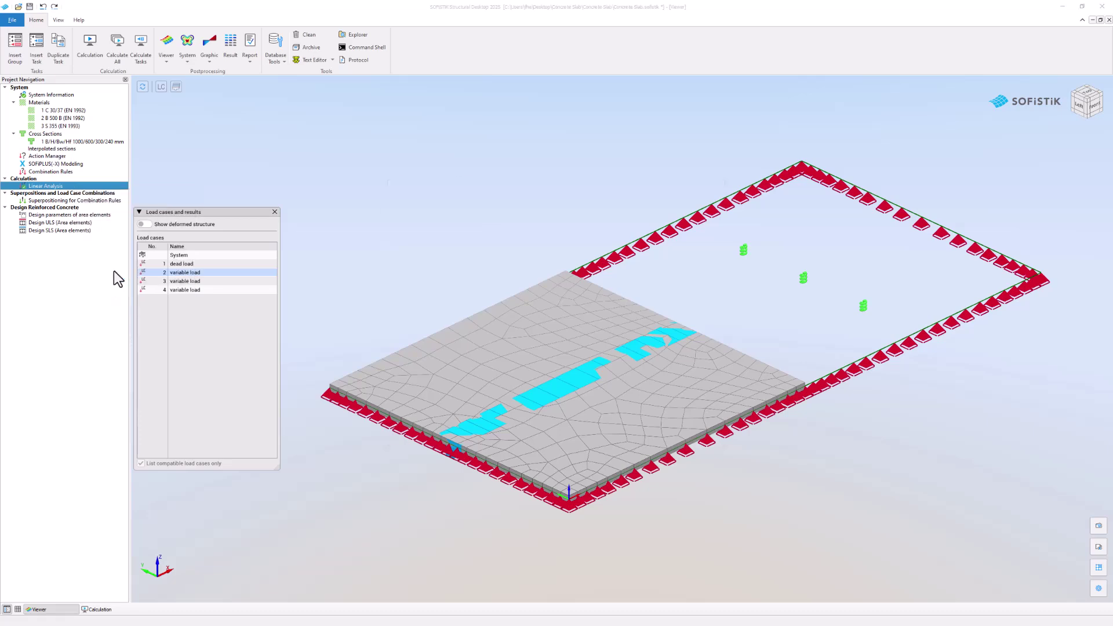
{"action": "scroll", "coordinate": [422, 360], "scroll_direction": "down", "scroll_amount": 4}
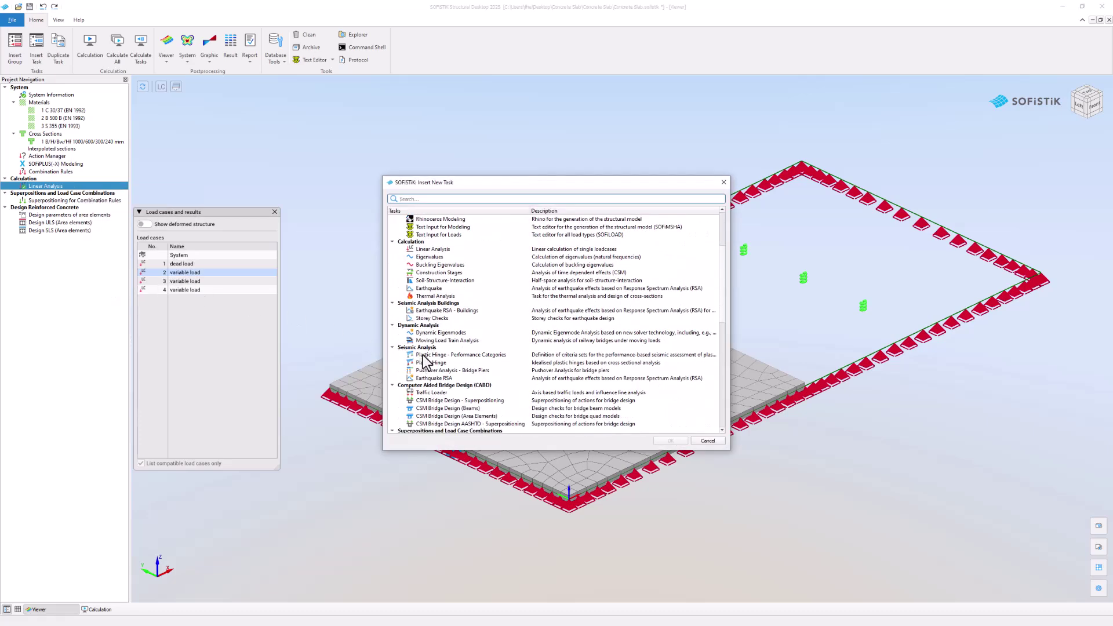
{"action": "left_click", "coordinate": [455, 249]}
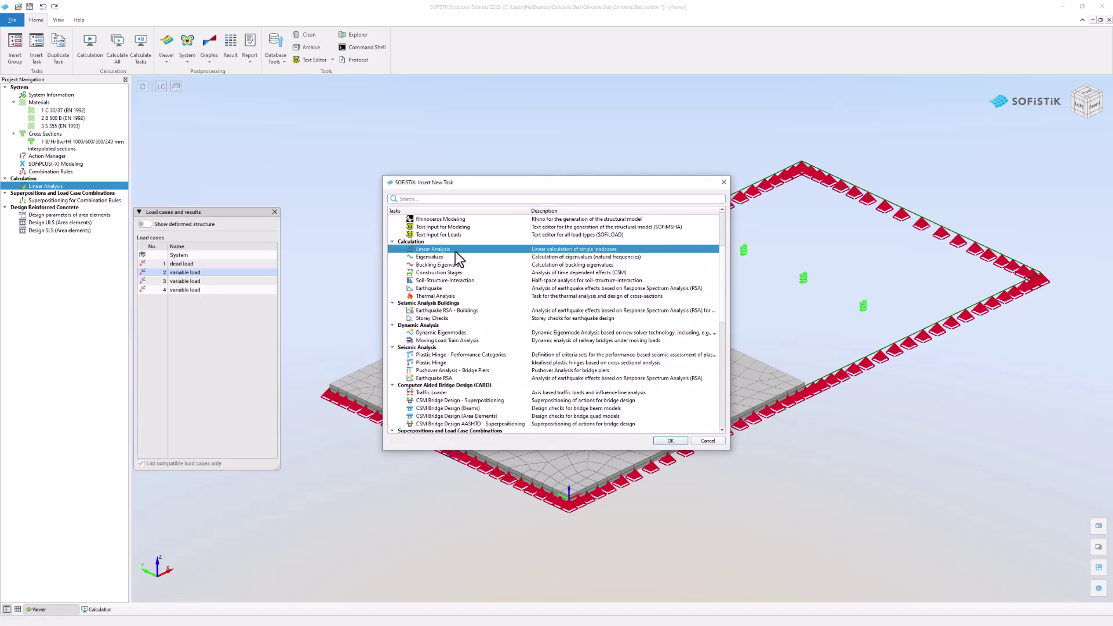
{"action": "left_click", "coordinate": [668, 442]}
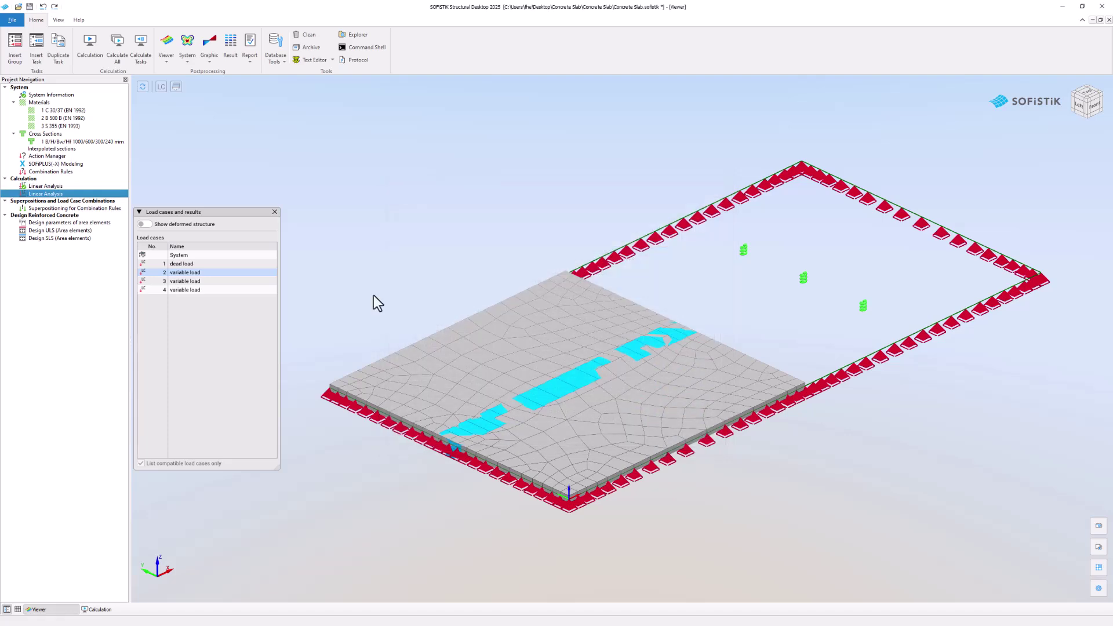
Confirm the new task keeps all groups included and calculate it
{"action": "double_click", "coordinate": [117, 193]}
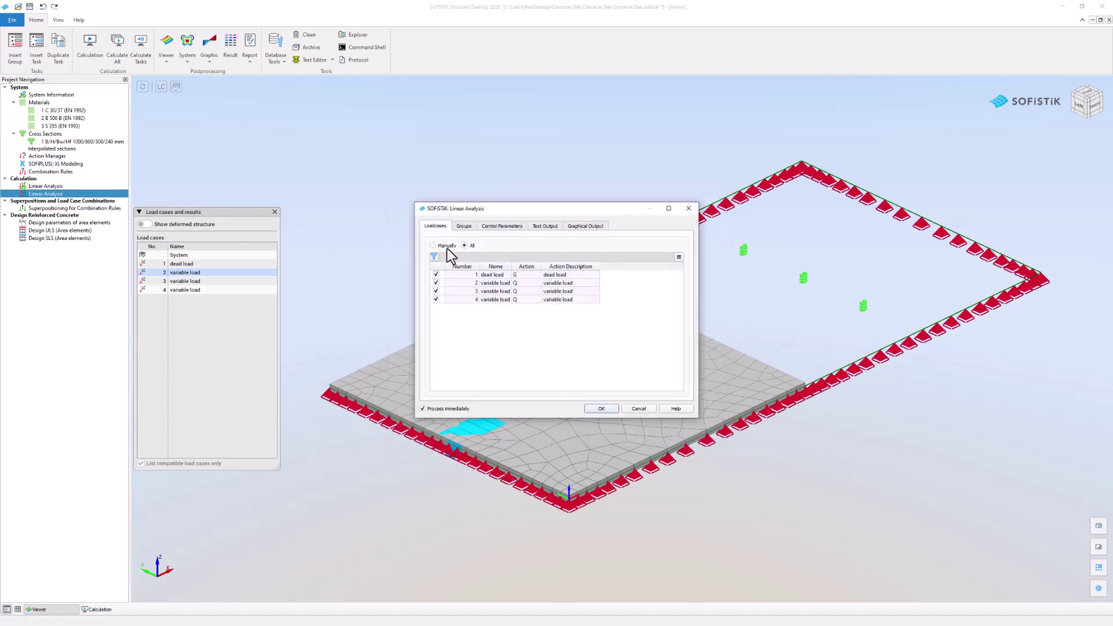
{"action": "left_click", "coordinate": [463, 227]}
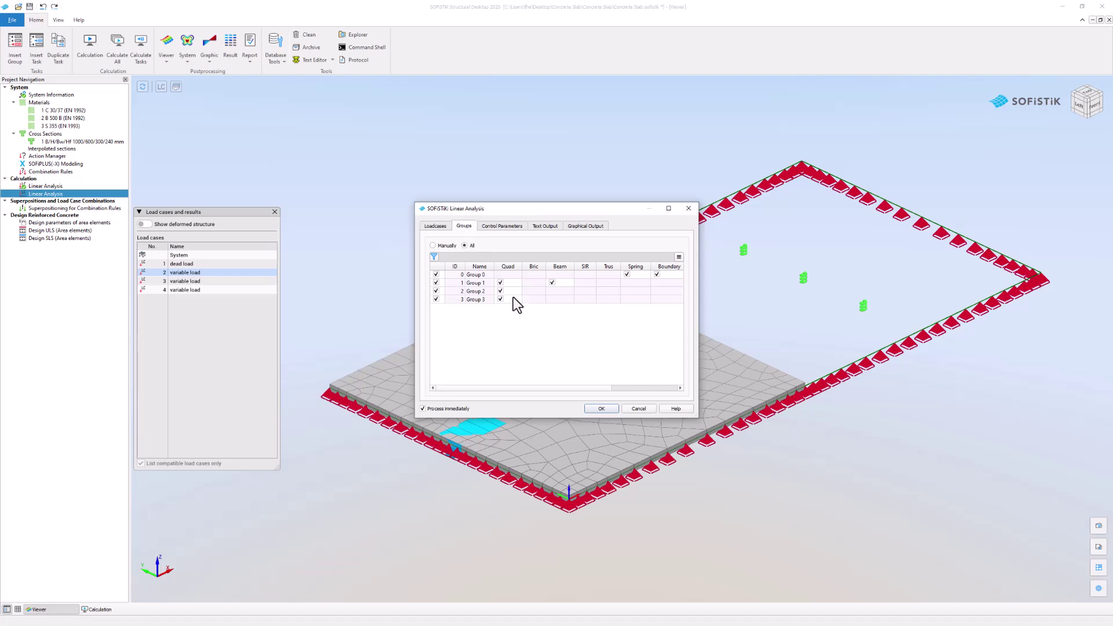
{"action": "left_click", "coordinate": [602, 409]}
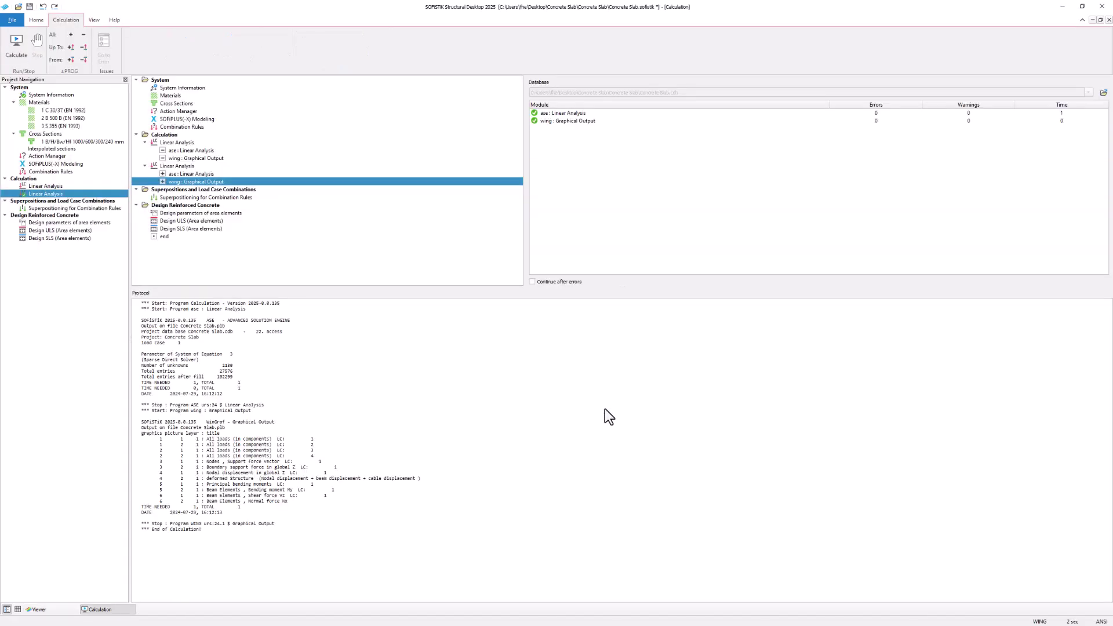
Sync the Viewer and review full-slab deformations for load cases 3, 1 and 4, animating the colouring, then hide them
{"action": "left_click", "coordinate": [39, 610]}
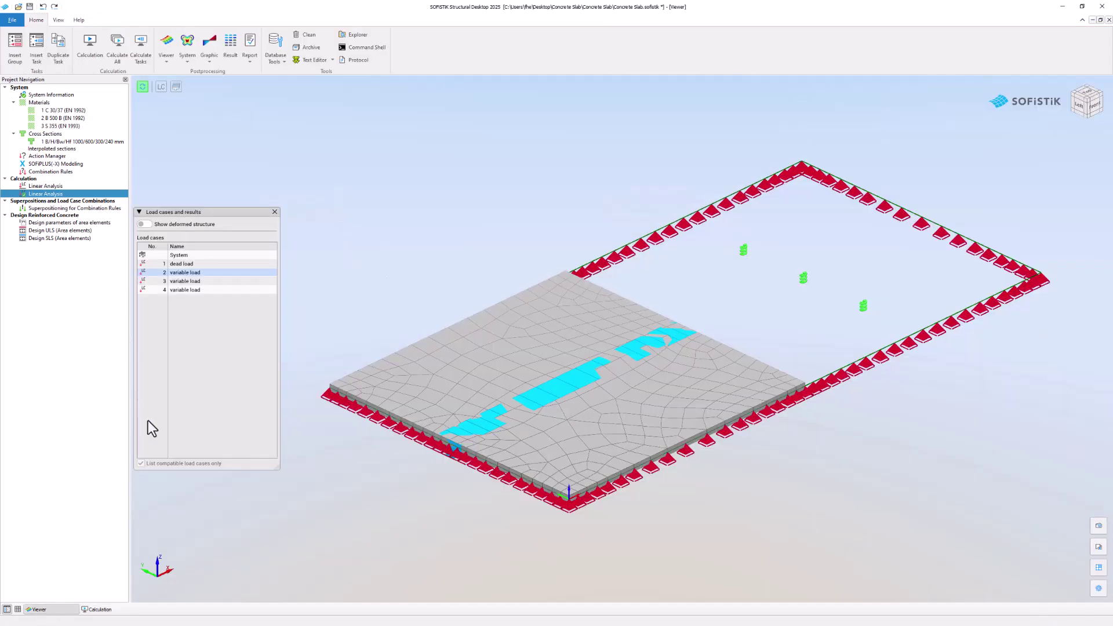
{"action": "left_click", "coordinate": [138, 88]}
{"action": "left_click", "coordinate": [142, 224]}
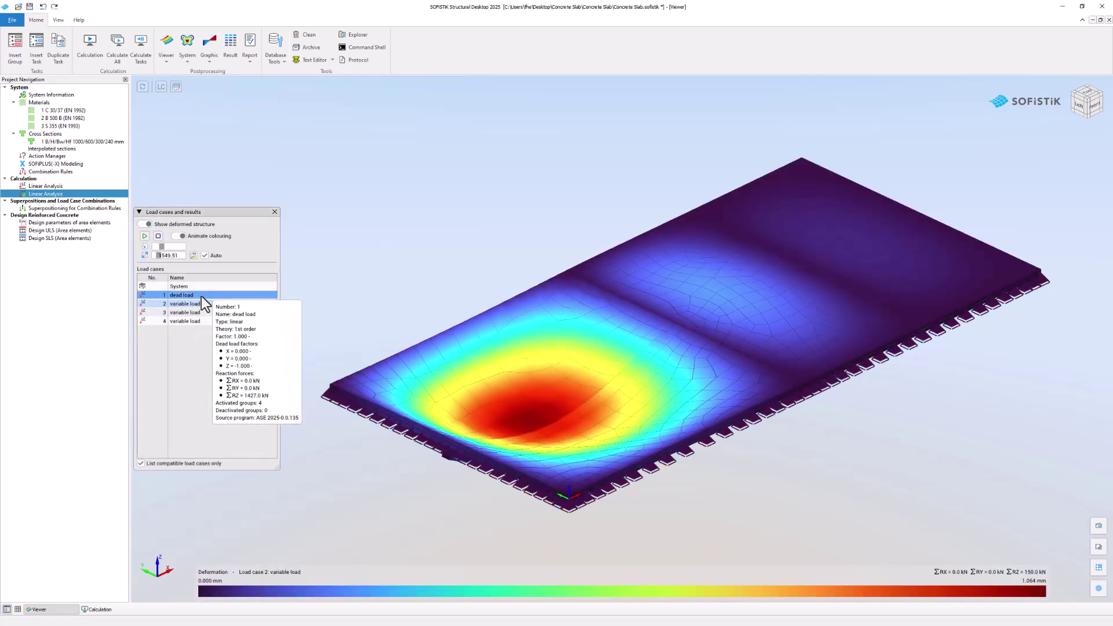
{"action": "left_click", "coordinate": [198, 313]}
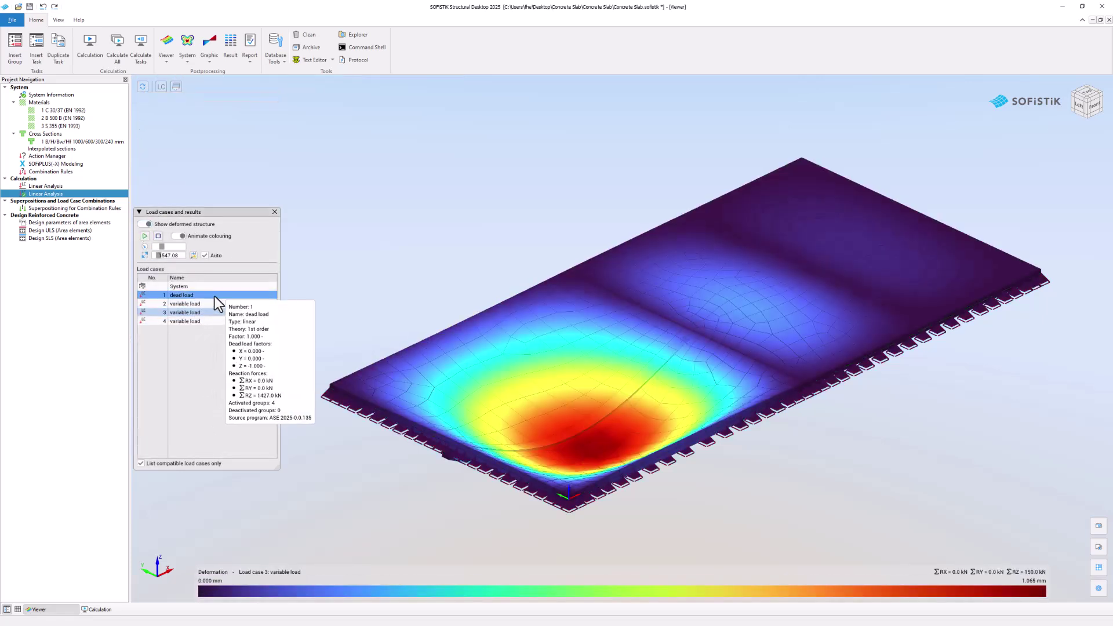
{"action": "left_click", "coordinate": [214, 296]}
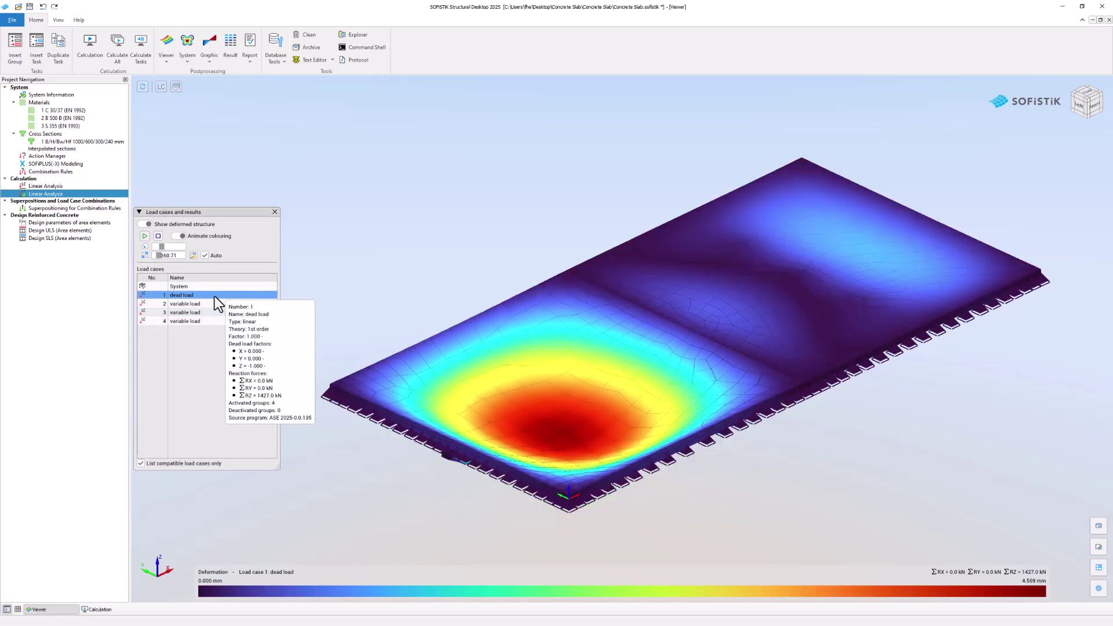
{"action": "left_click", "coordinate": [215, 322]}
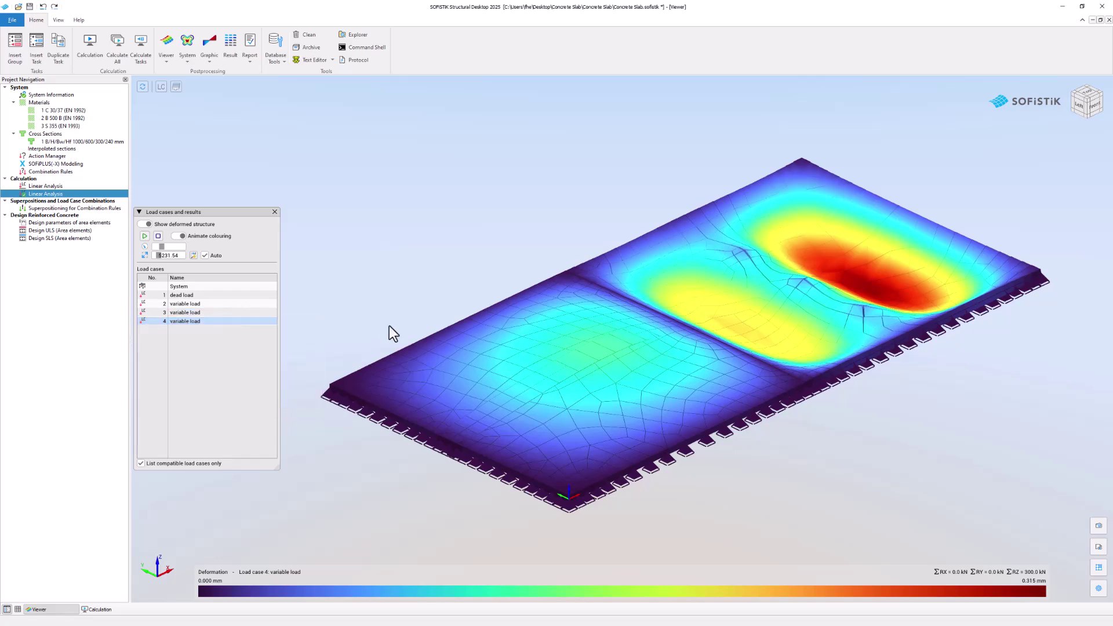
{"action": "left_click", "coordinate": [144, 236]}
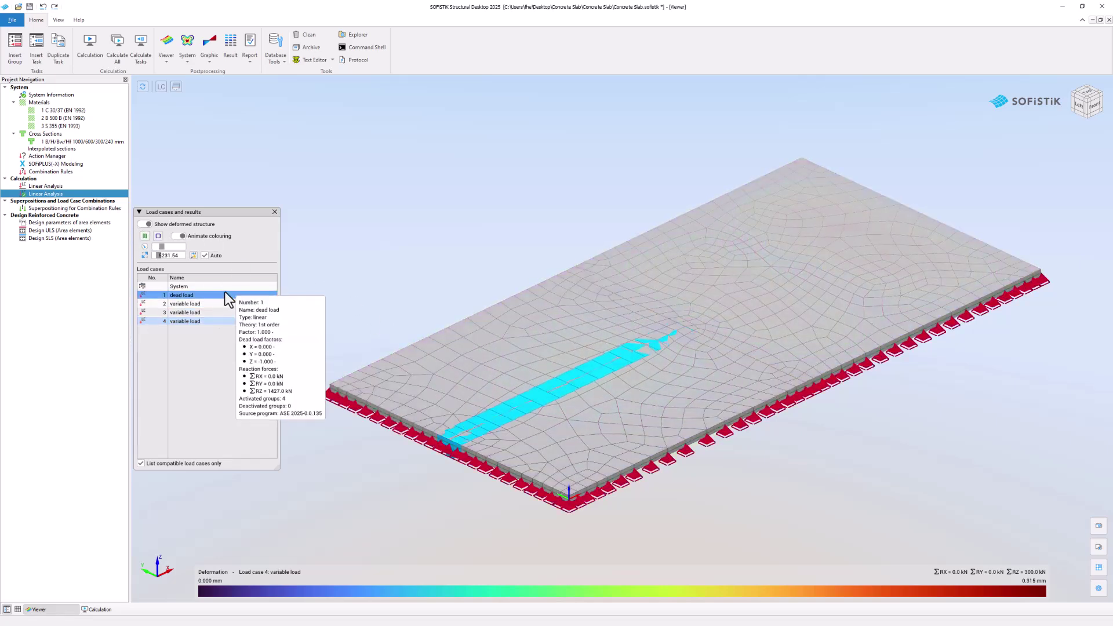
{"action": "left_click", "coordinate": [225, 292]}
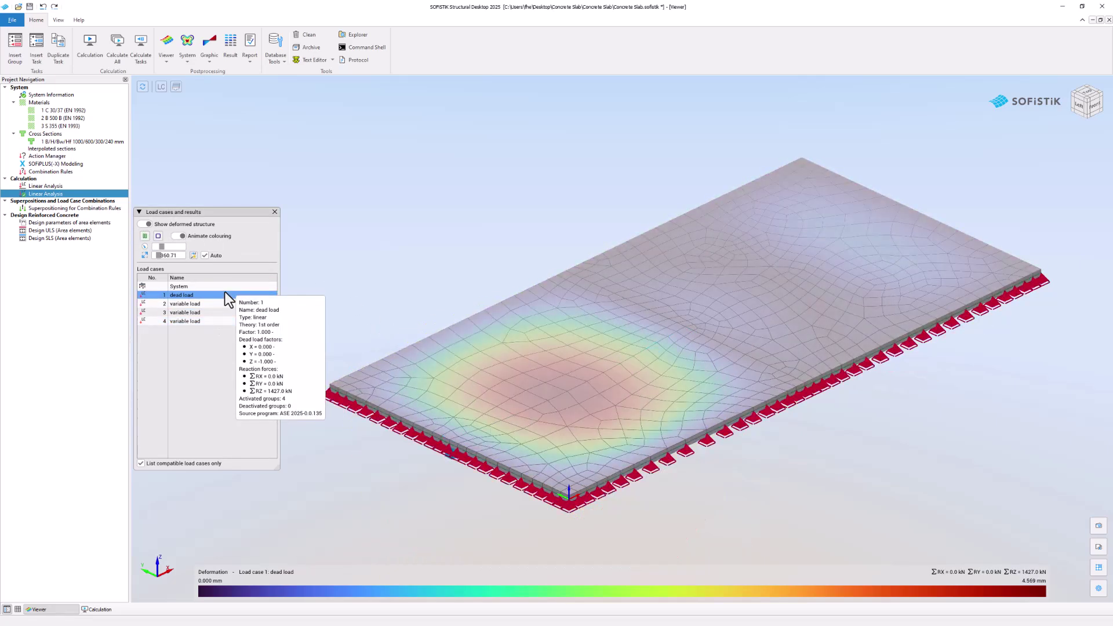
{"action": "left_click", "coordinate": [146, 224]}
{"action": "left_click", "coordinate": [146, 224]}
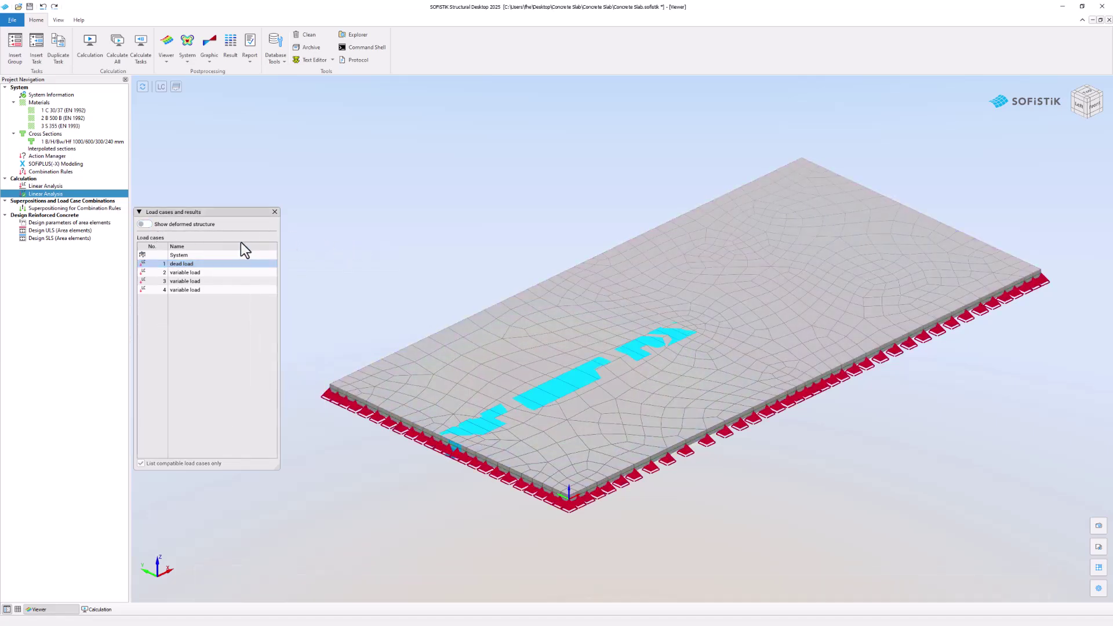
View the second Linear Analysis Control Parameters, then close without changes
{"action": "double_click", "coordinate": [83, 195]}
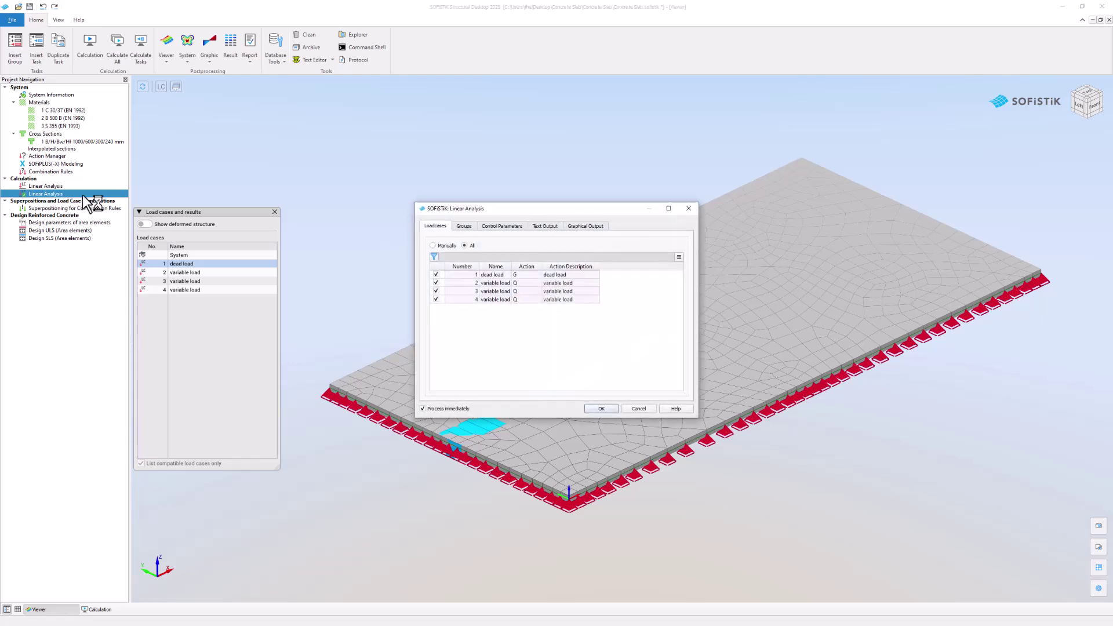
{"action": "left_click", "coordinate": [504, 226]}
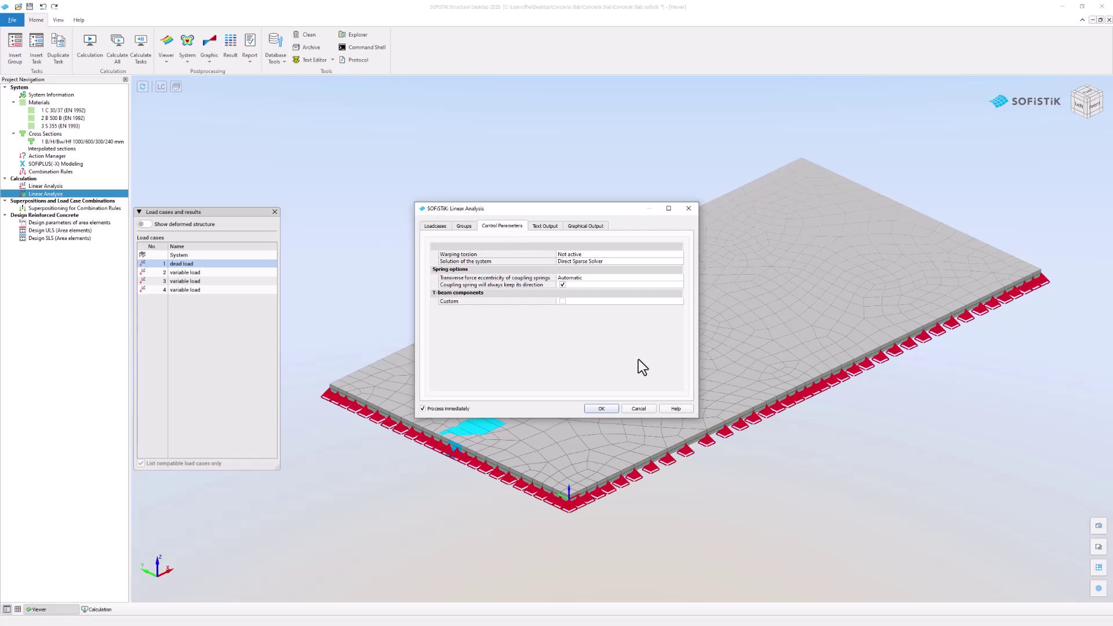
{"action": "left_click", "coordinate": [640, 409]}
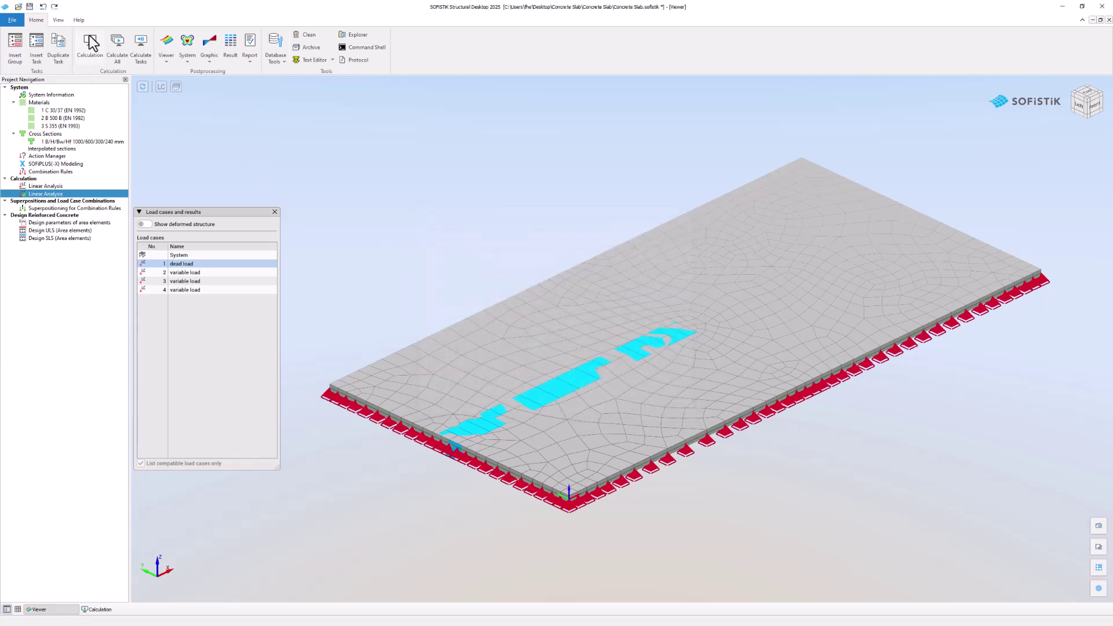
Open the English 'ase' manual from the full list of help files
{"action": "left_click", "coordinate": [84, 18]}
{"action": "left_click", "coordinate": [29, 55]}
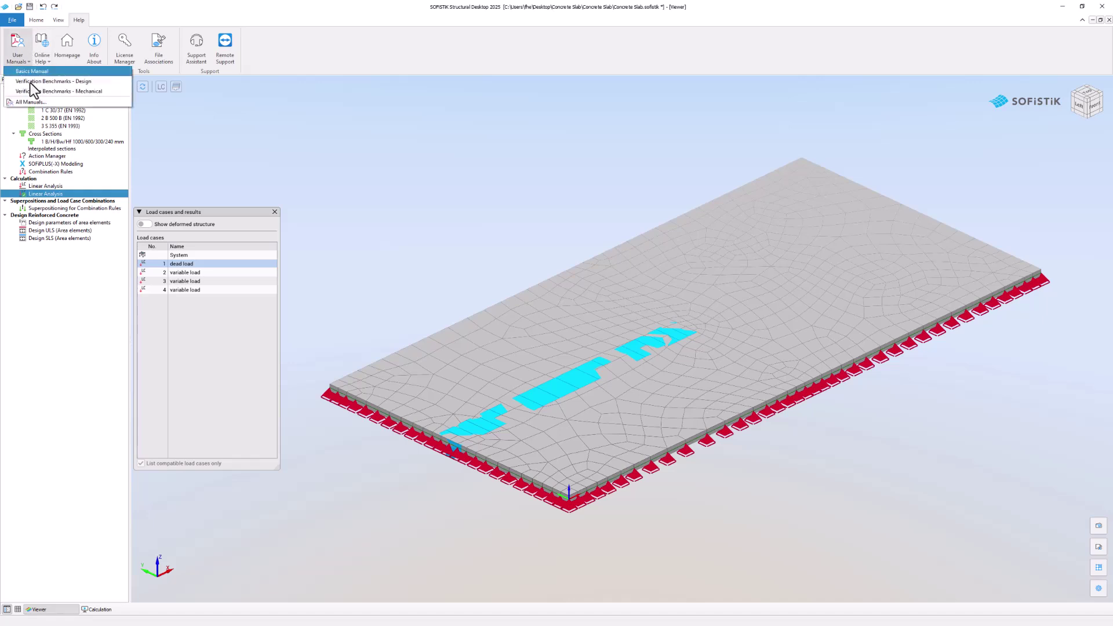
{"action": "left_click", "coordinate": [29, 101]}
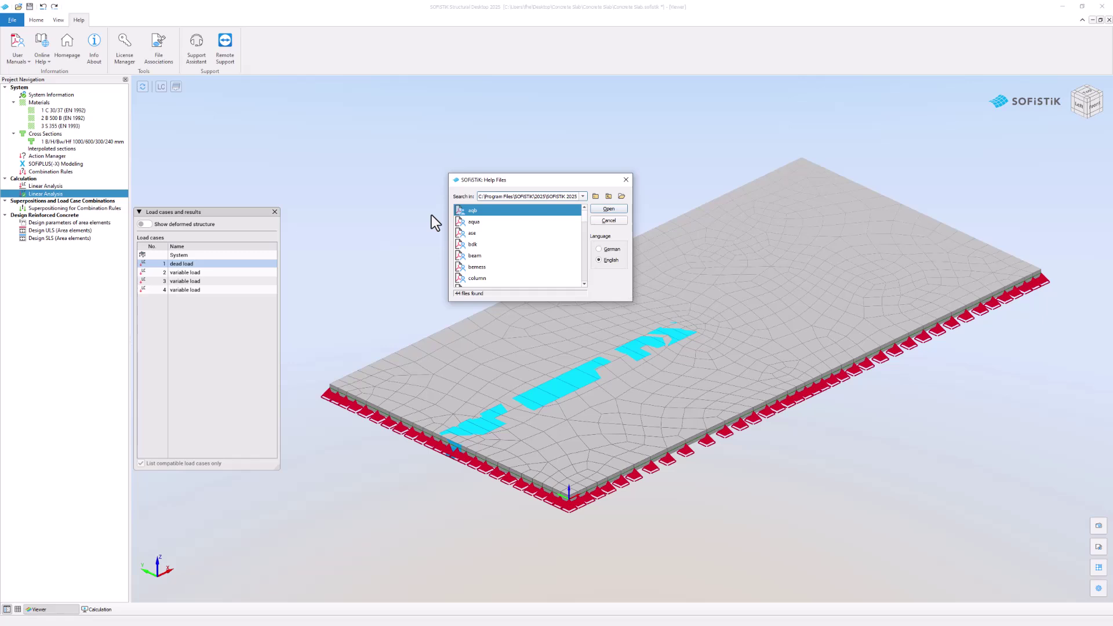
{"action": "left_click", "coordinate": [502, 233]}
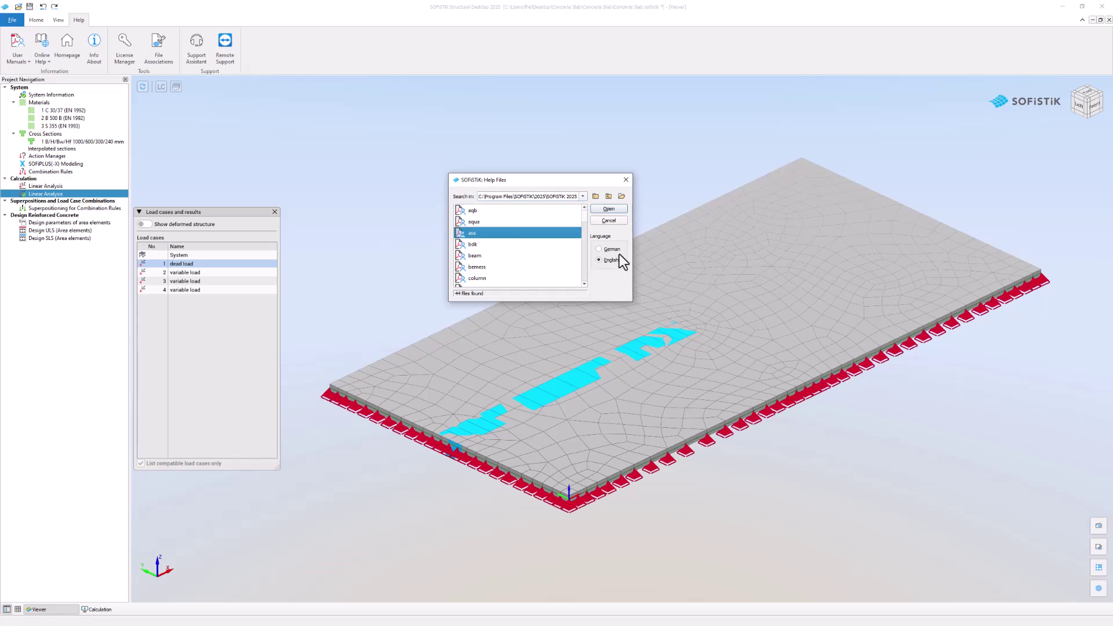
{"action": "left_click", "coordinate": [620, 210]}
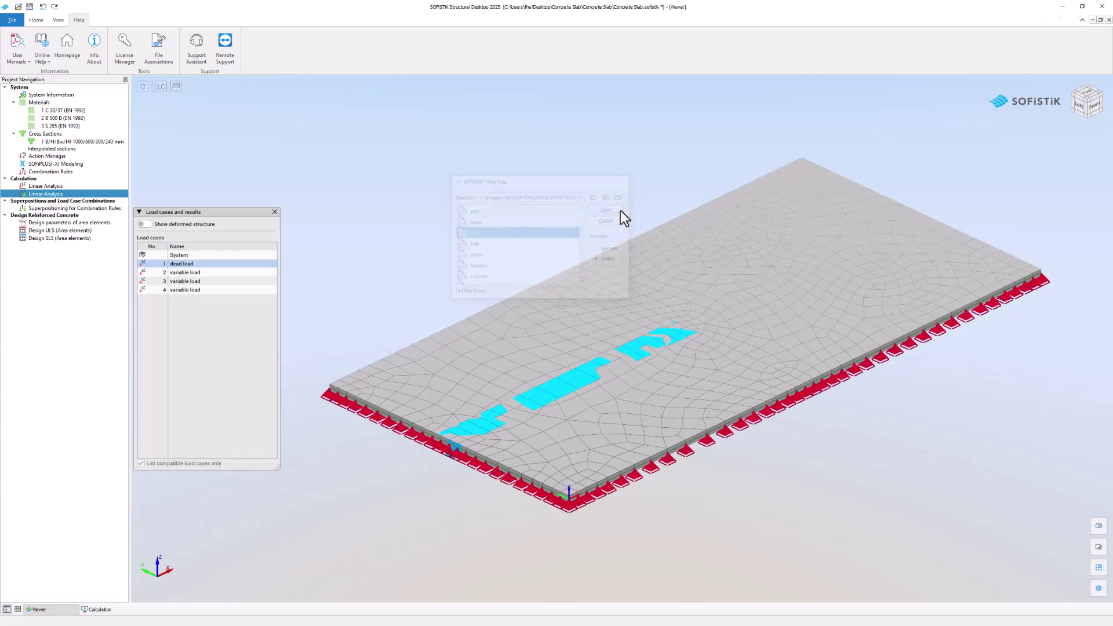
Scroll through the ASE manual to section 2.3.5, then close the Help Browser
{"action": "scroll", "coordinate": [620, 218], "scroll_direction": "down", "scroll_amount": 10}
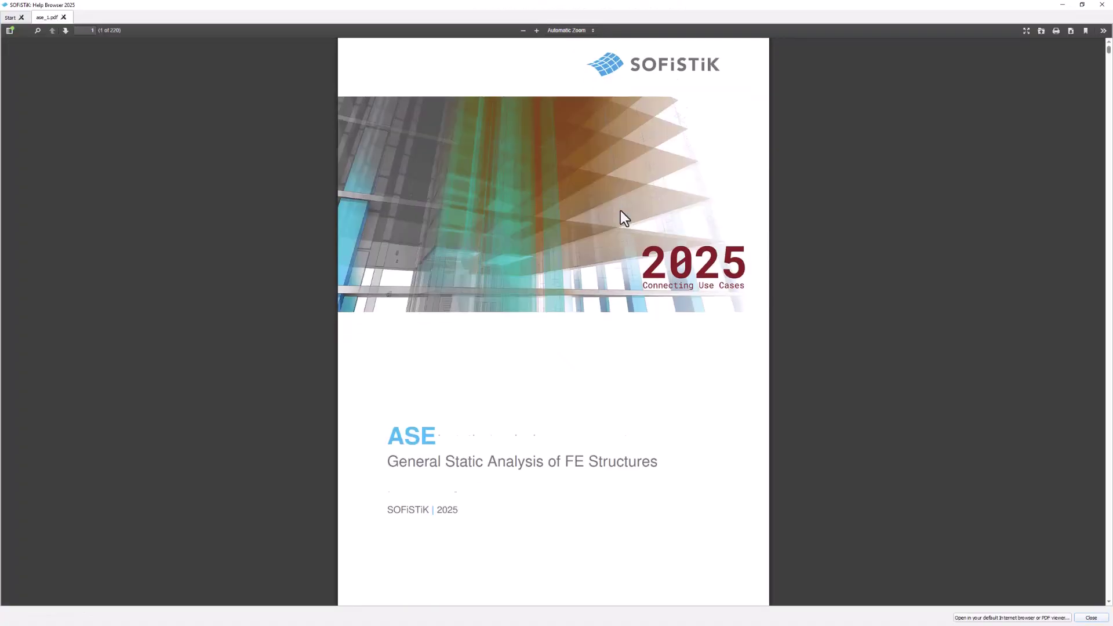
{"action": "scroll", "coordinate": [621, 212], "scroll_direction": "down", "scroll_amount": 10}
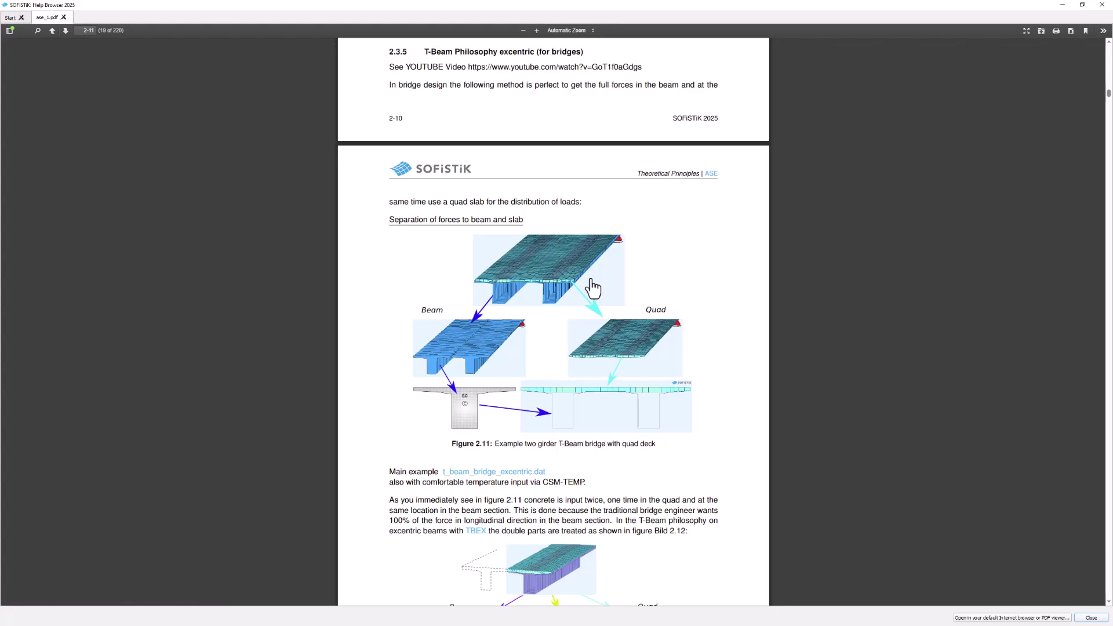
{"action": "left_click", "coordinate": [1102, 5]}
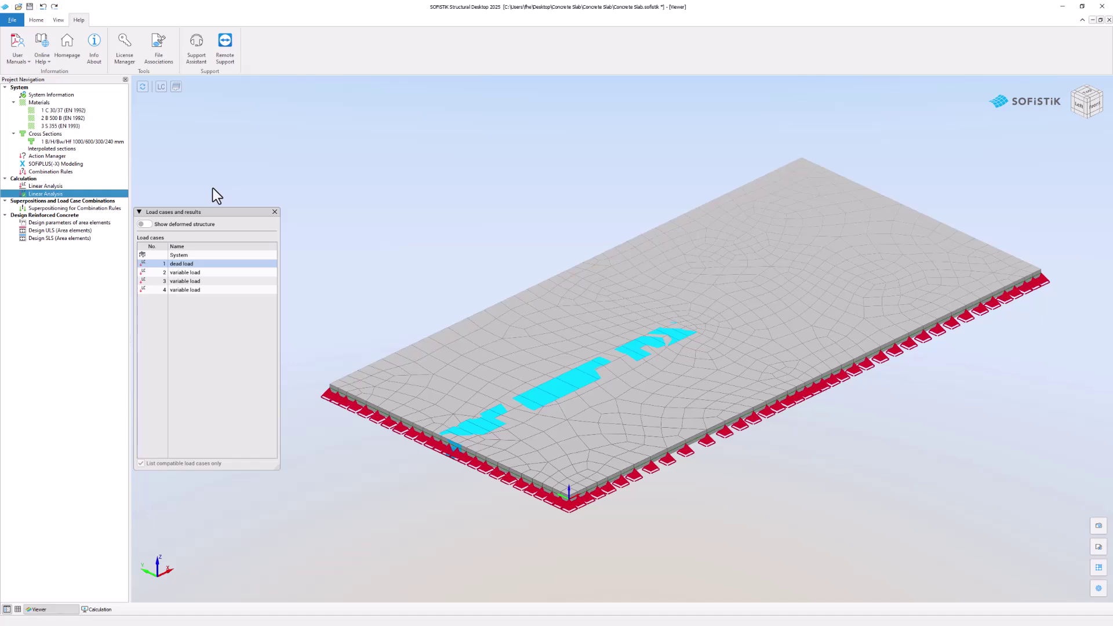
Reopen Linear Analysis and check Internal forces and Sum of loads text output levels, keeping Default output
{"action": "double_click", "coordinate": [96, 194]}
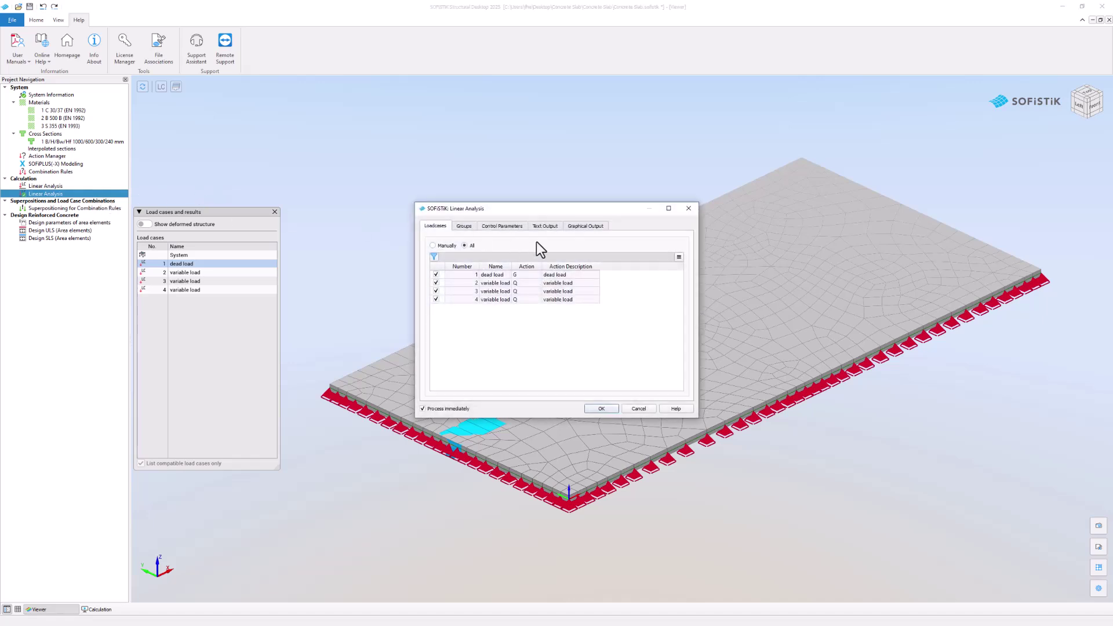
{"action": "left_click", "coordinate": [546, 227]}
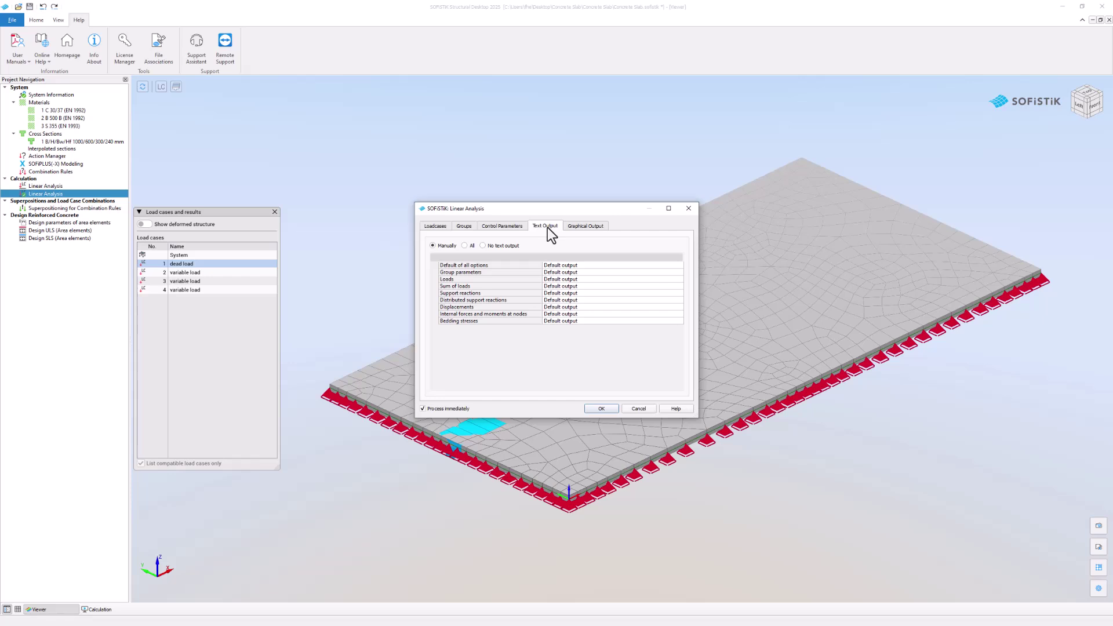
{"action": "left_click", "coordinate": [596, 315]}
{"action": "left_click", "coordinate": [596, 315]}
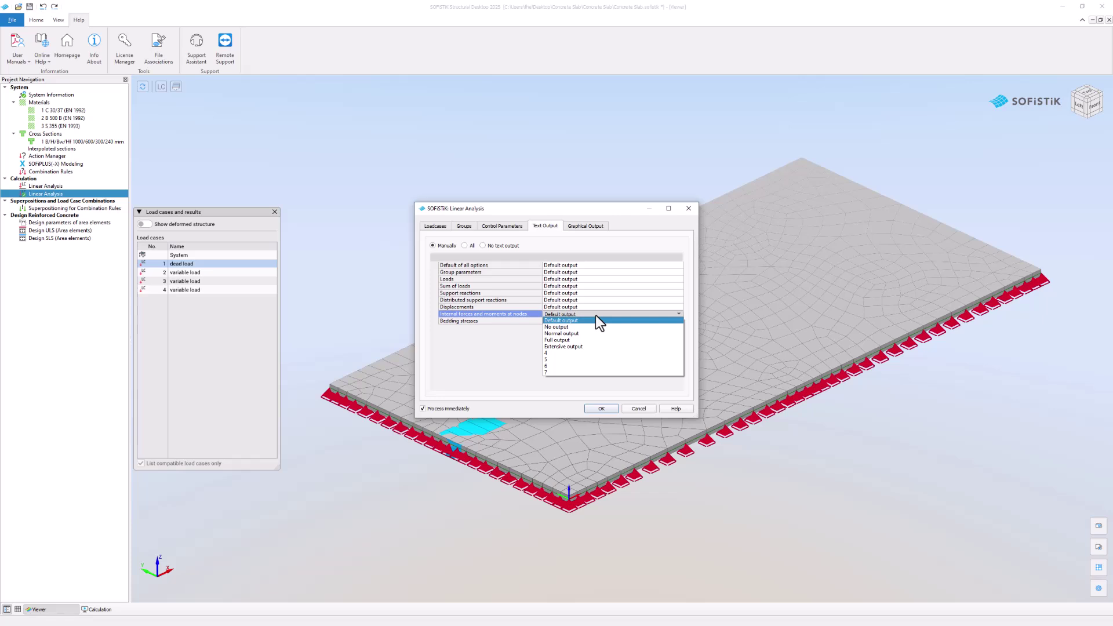
{"action": "left_click", "coordinate": [596, 315]}
{"action": "left_click", "coordinate": [601, 287]}
{"action": "left_click", "coordinate": [600, 286]}
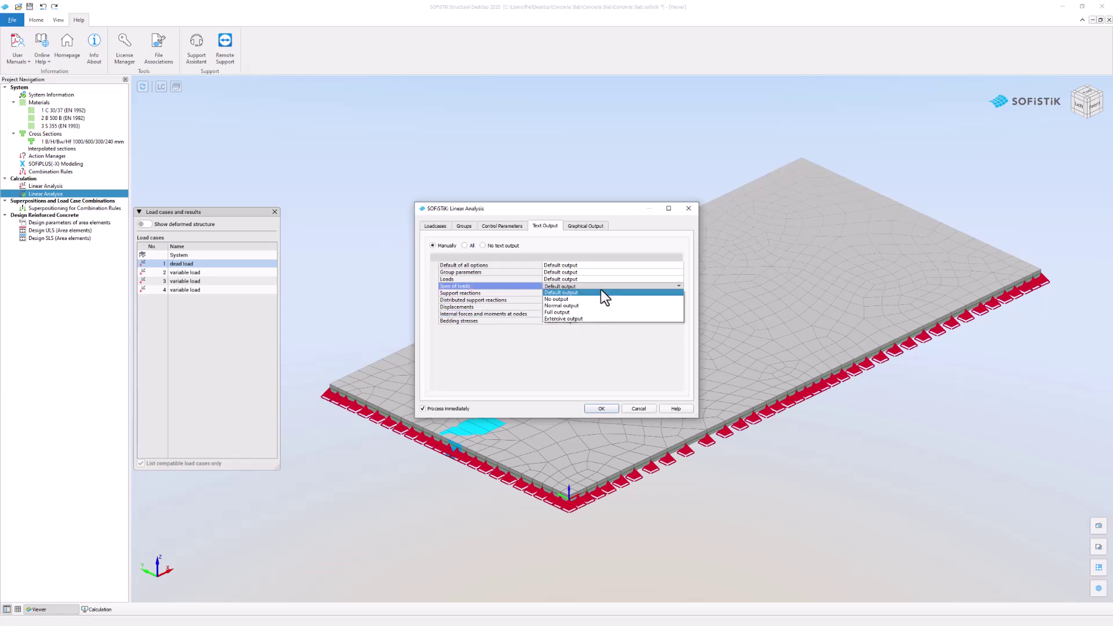
{"action": "left_click", "coordinate": [597, 319]}
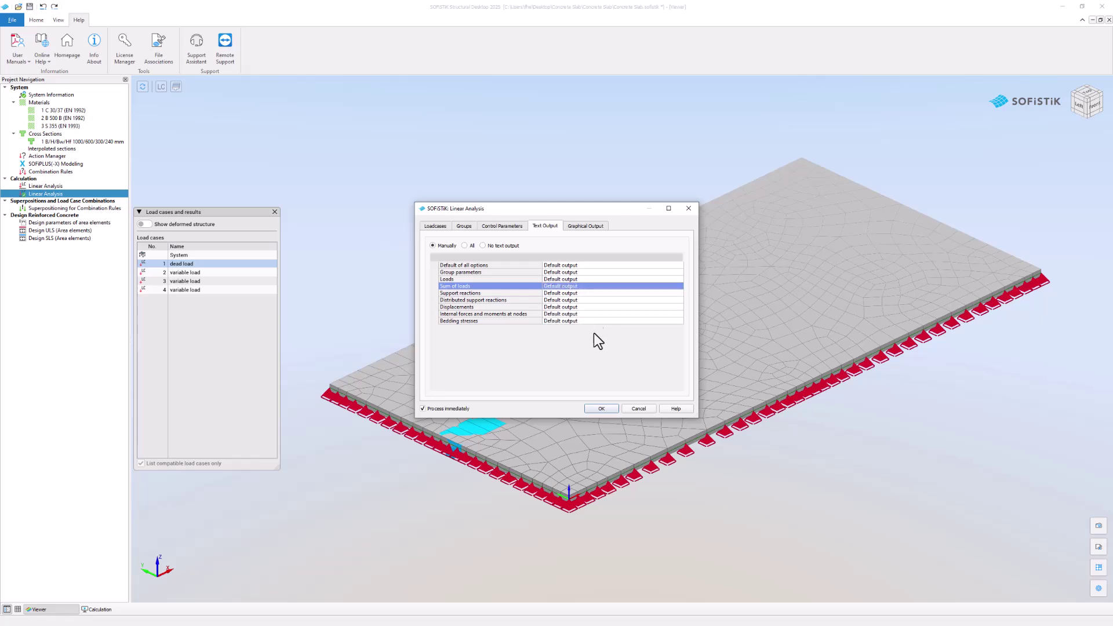
{"action": "left_click", "coordinate": [590, 227]}
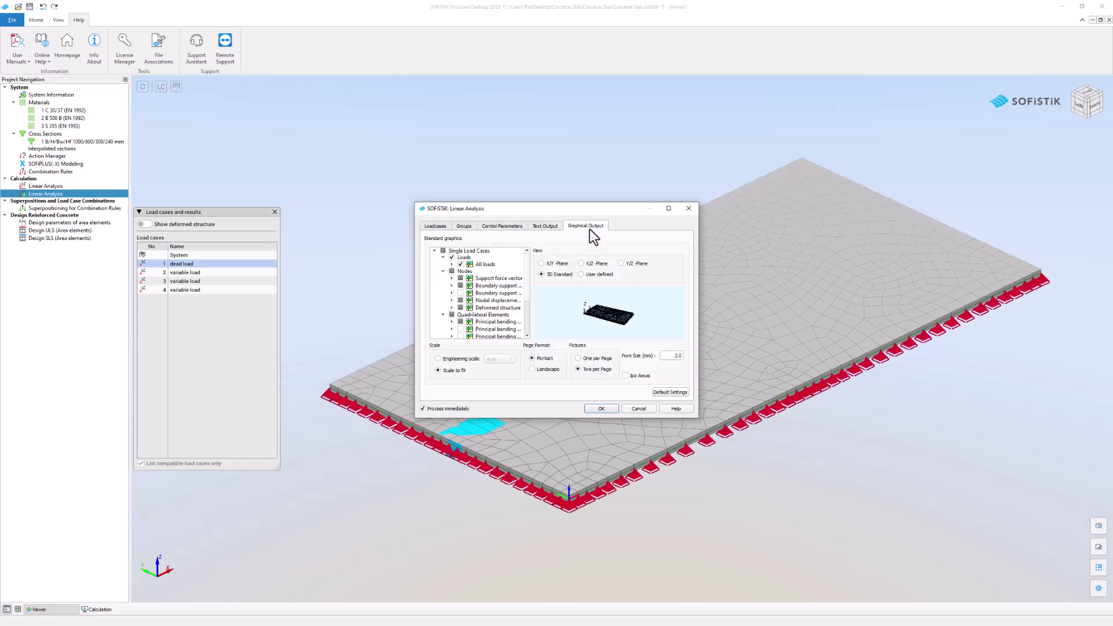
Switch the graphical output view from 3D standard to User defined
{"action": "left_click", "coordinate": [582, 274]}
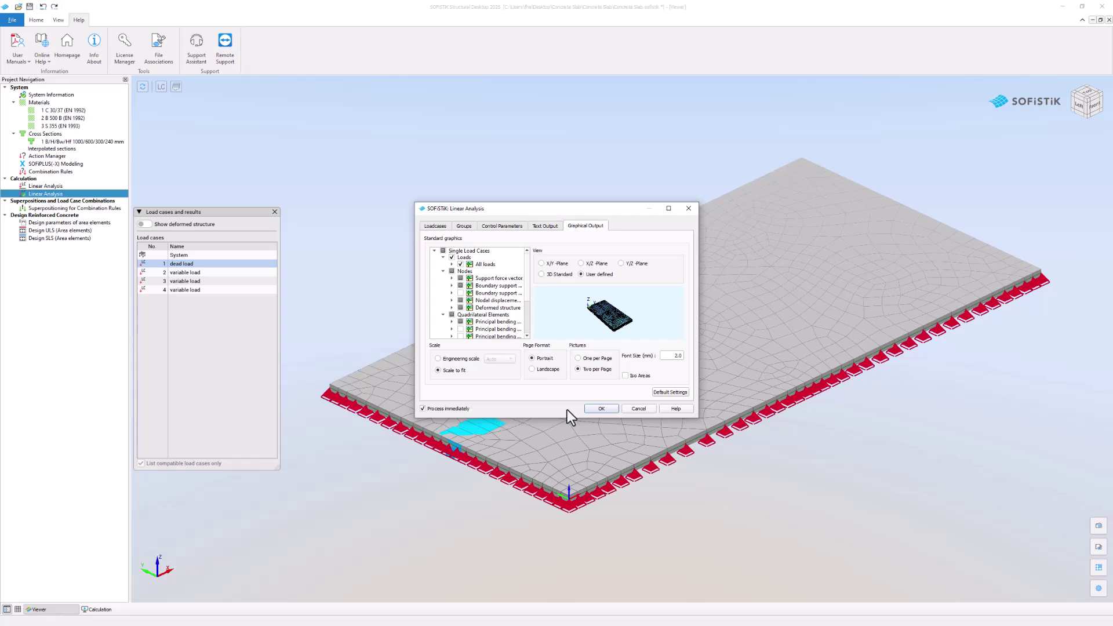
Calculate the linear analysis, then open its Reports from the task's context menu
{"action": "left_click", "coordinate": [590, 409]}
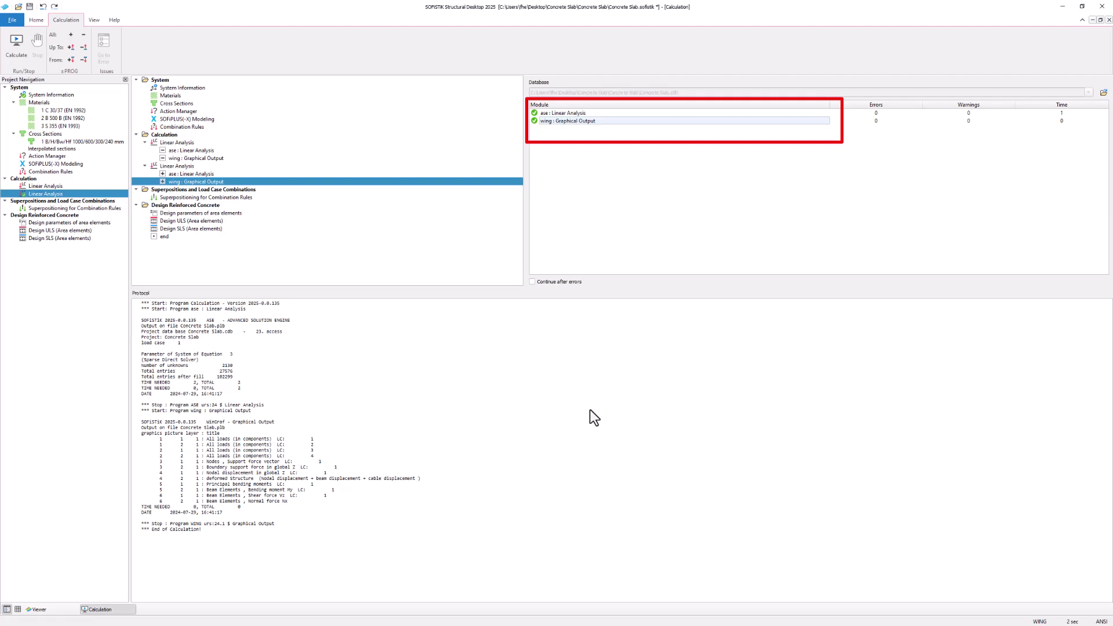
{"action": "right_click", "coordinate": [58, 193]}
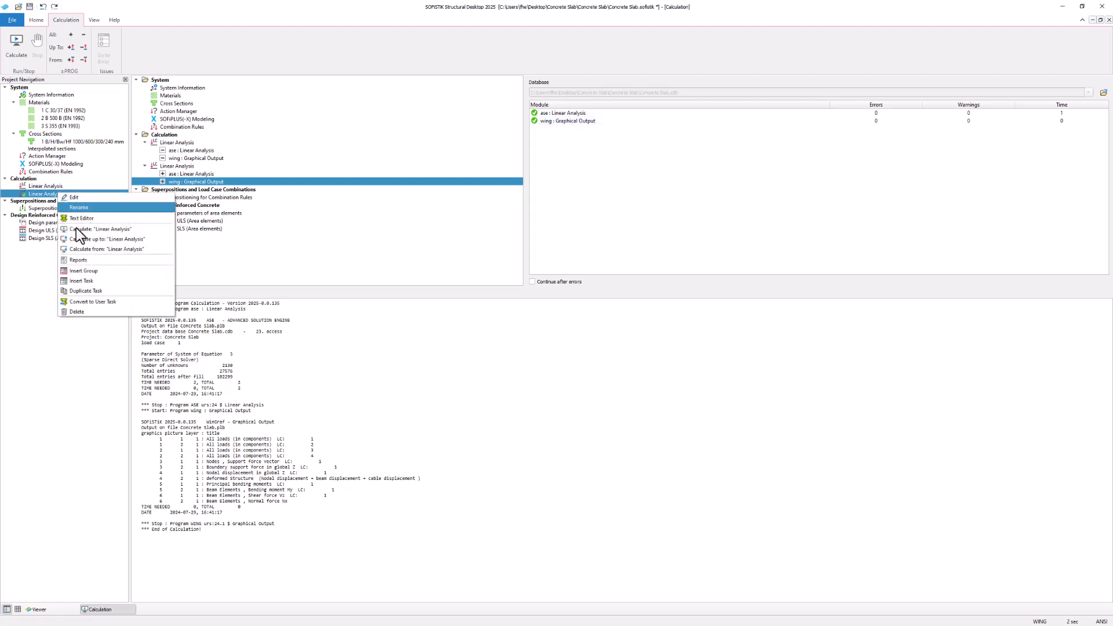
{"action": "left_click", "coordinate": [81, 259]}
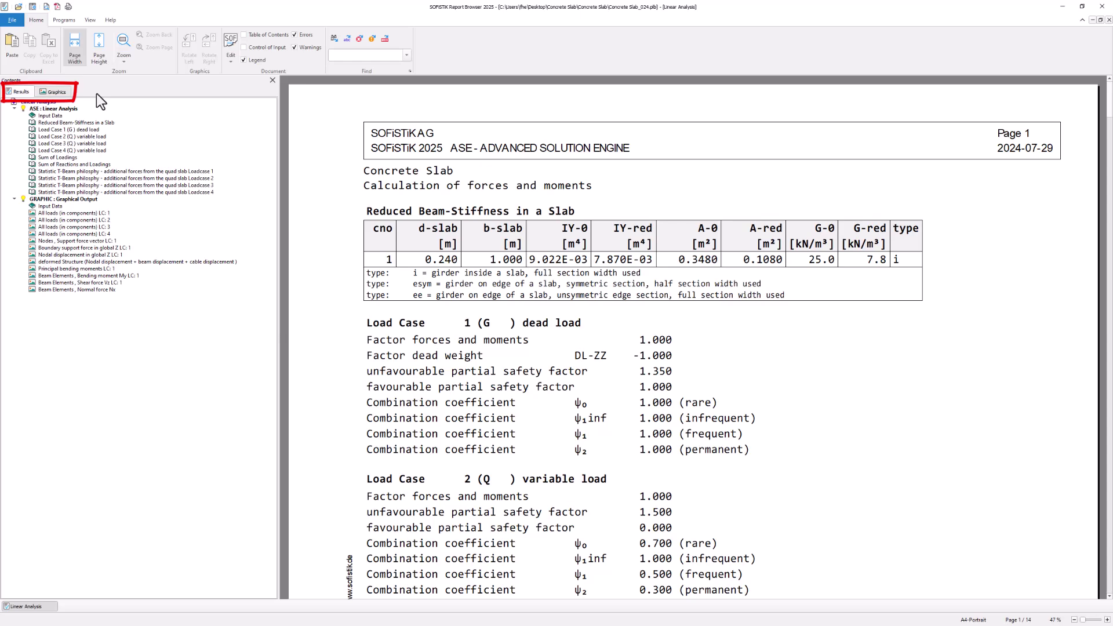
Browse the report graphics for the LC:2 and LC:3 load pictures, then return to the result pages
{"action": "left_click", "coordinate": [57, 91]}
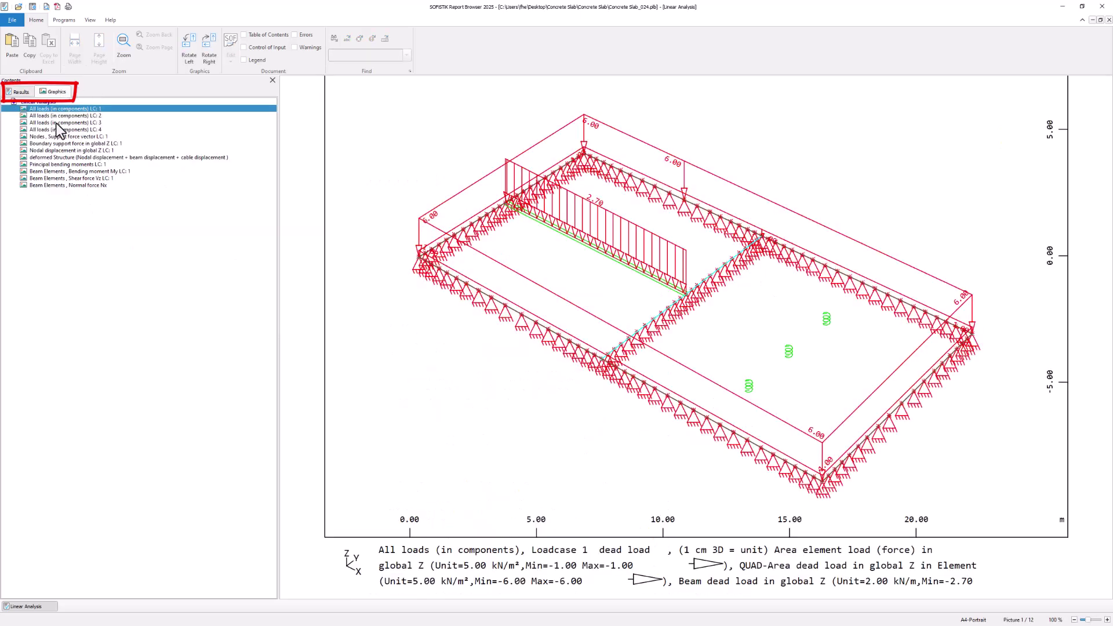
{"action": "left_click", "coordinate": [58, 117]}
{"action": "left_click", "coordinate": [56, 124]}
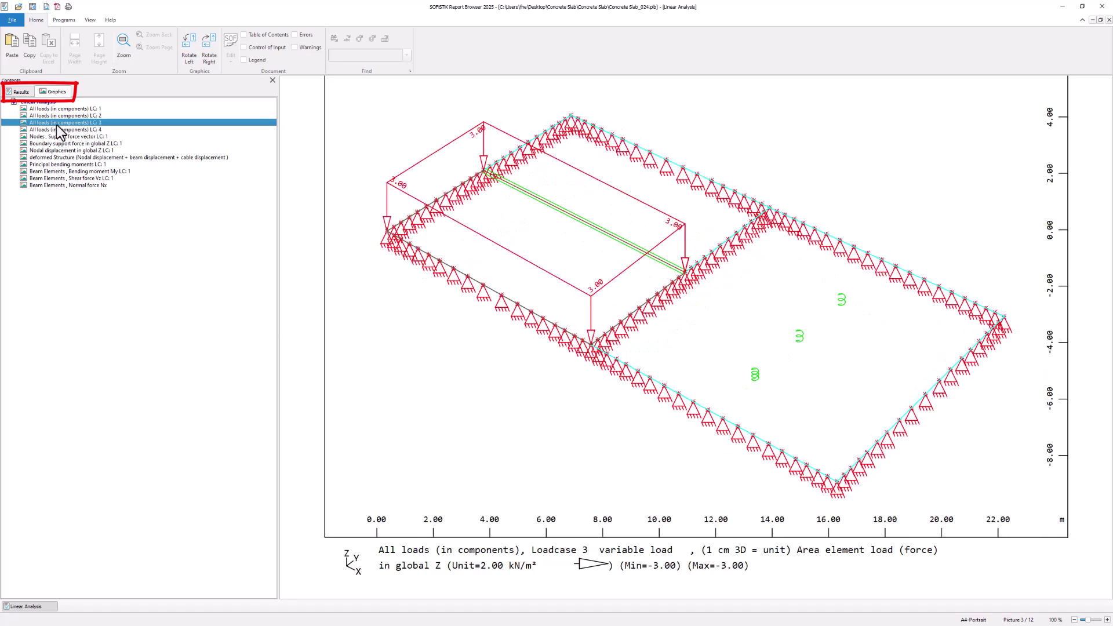
{"action": "left_click", "coordinate": [14, 96]}
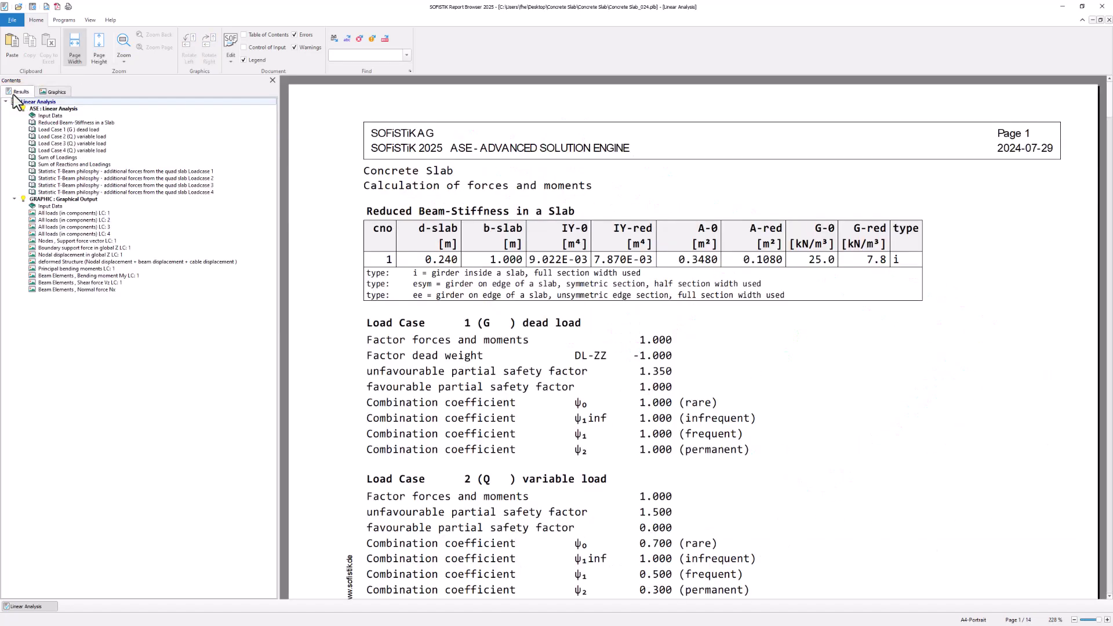
Close the report and review the combination-rule superposition commands, including 11104 Forces in Quadrilateral Elements
{"action": "left_click", "coordinate": [1101, 6]}
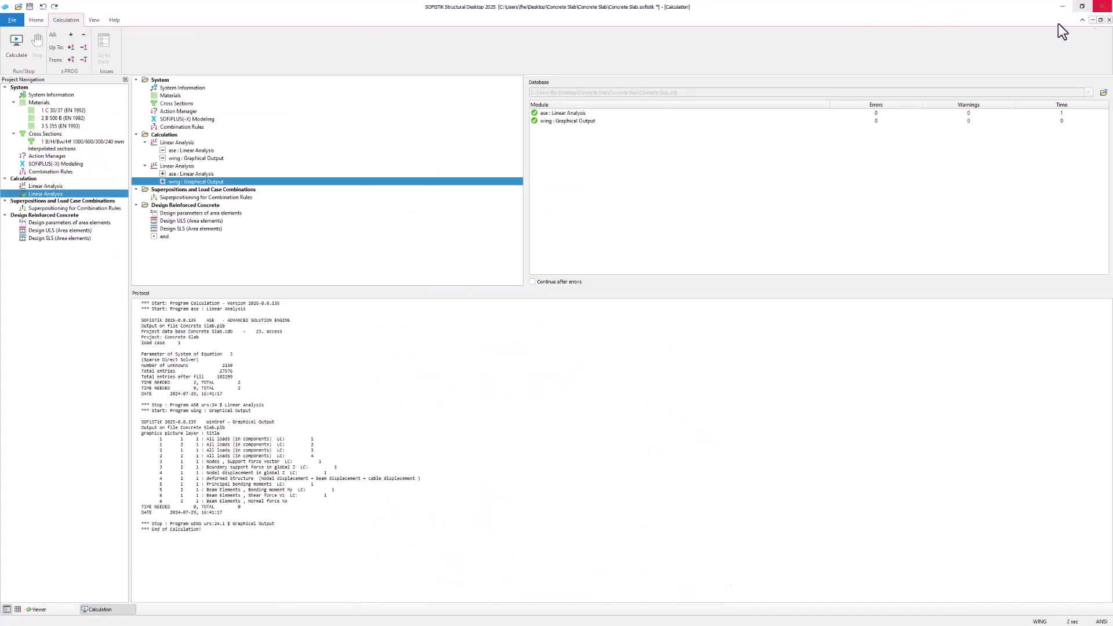
{"action": "left_click", "coordinate": [37, 609]}
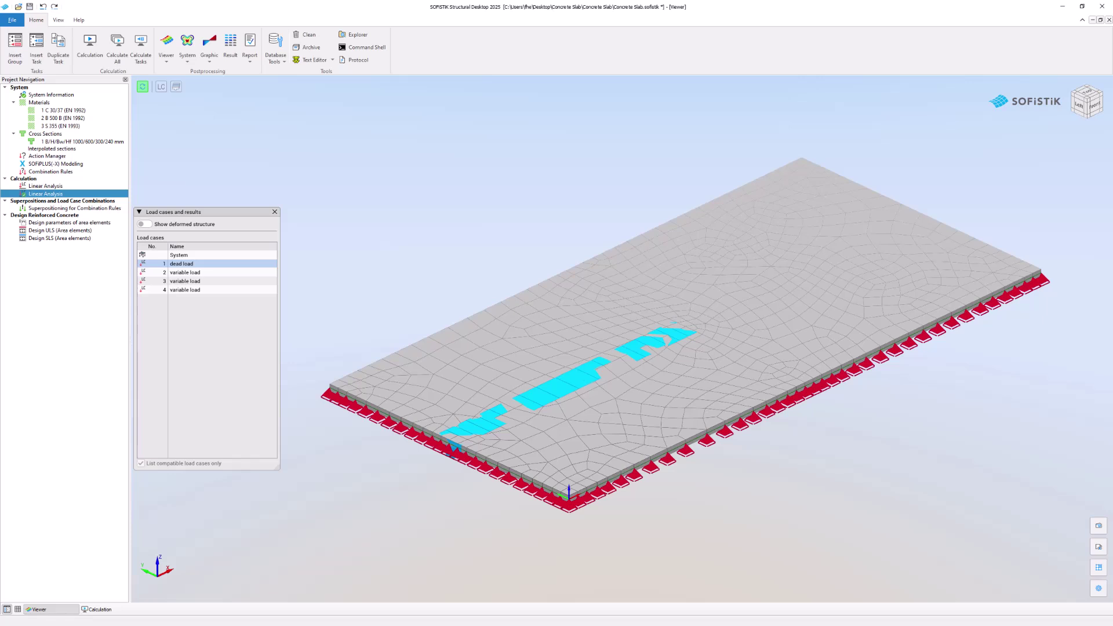
{"action": "double_click", "coordinate": [95, 208]}
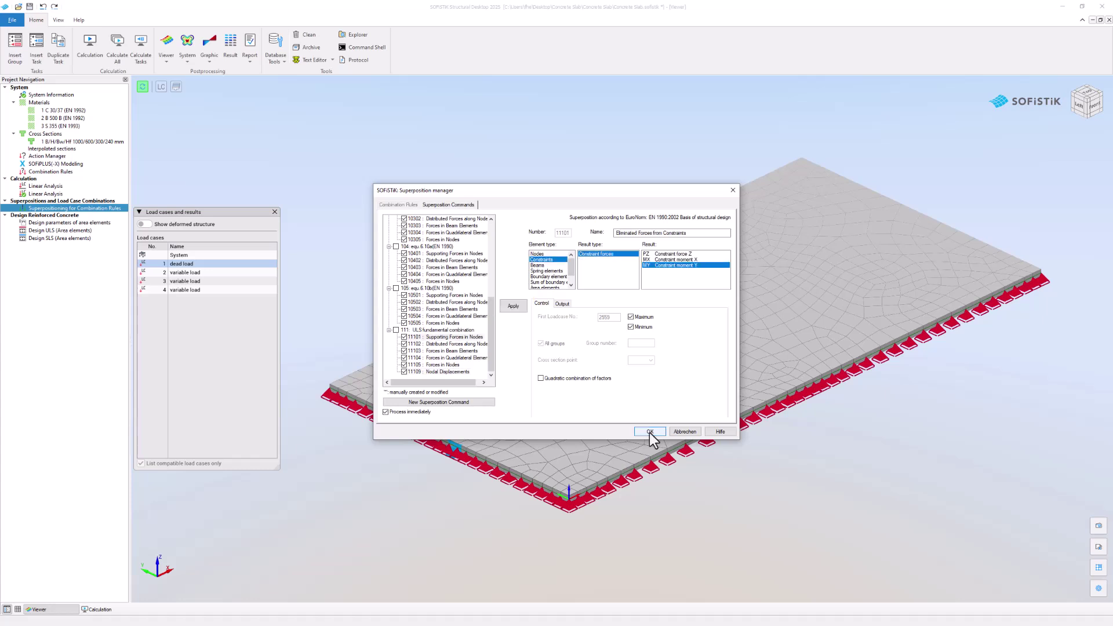
{"action": "left_click", "coordinate": [462, 359]}
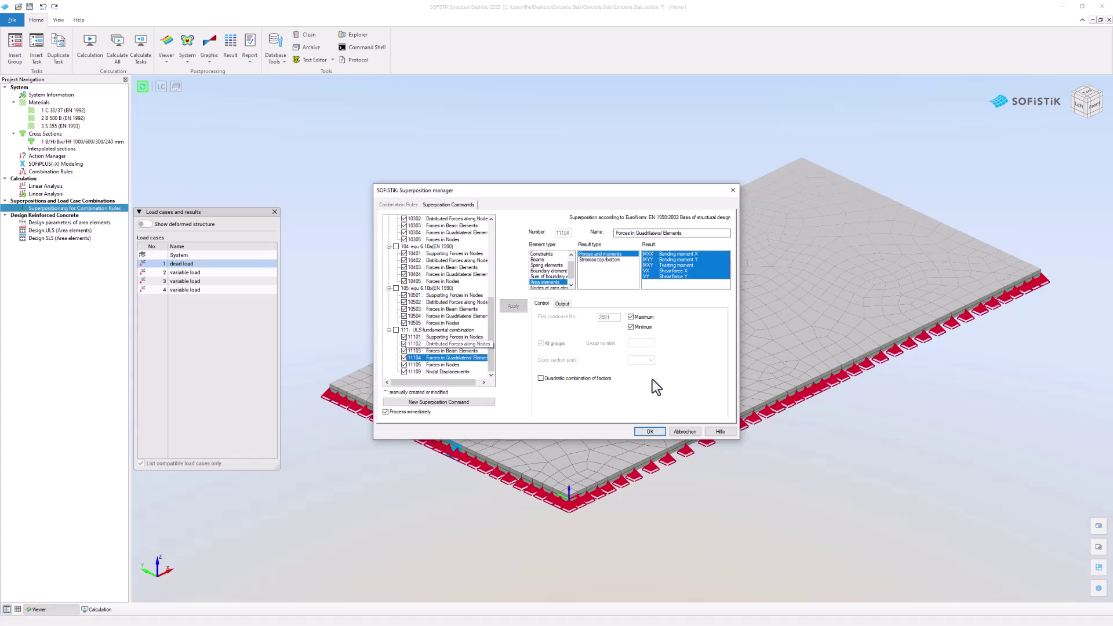
Run the superposition maxima and refresh the Viewer to show combination load cases from 1101 onward
{"action": "left_click", "coordinate": [651, 432]}
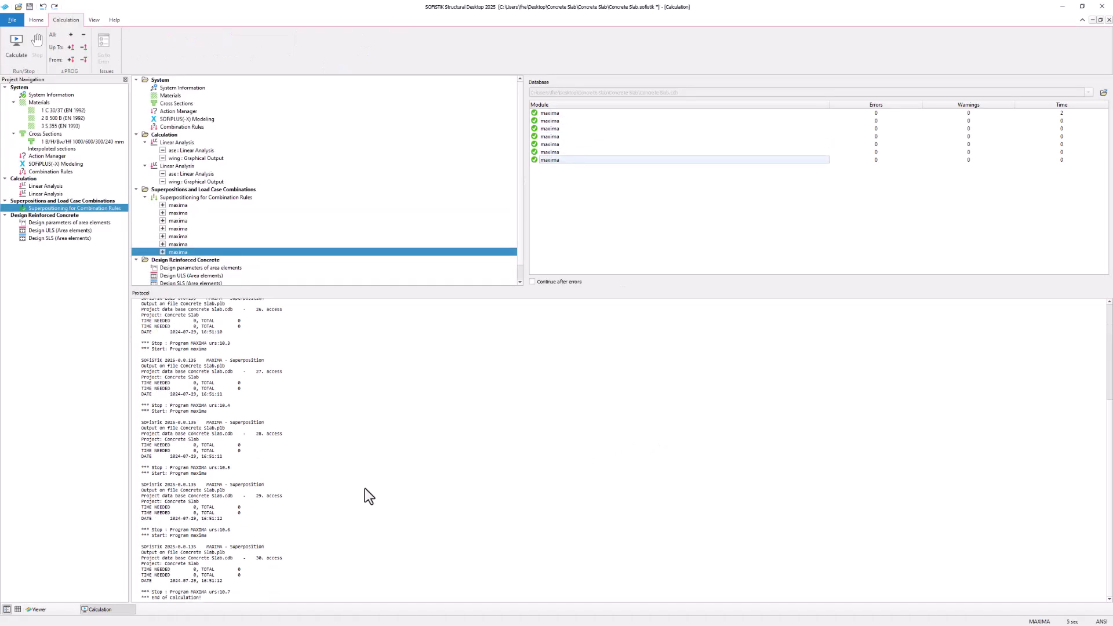
{"action": "left_click", "coordinate": [36, 609]}
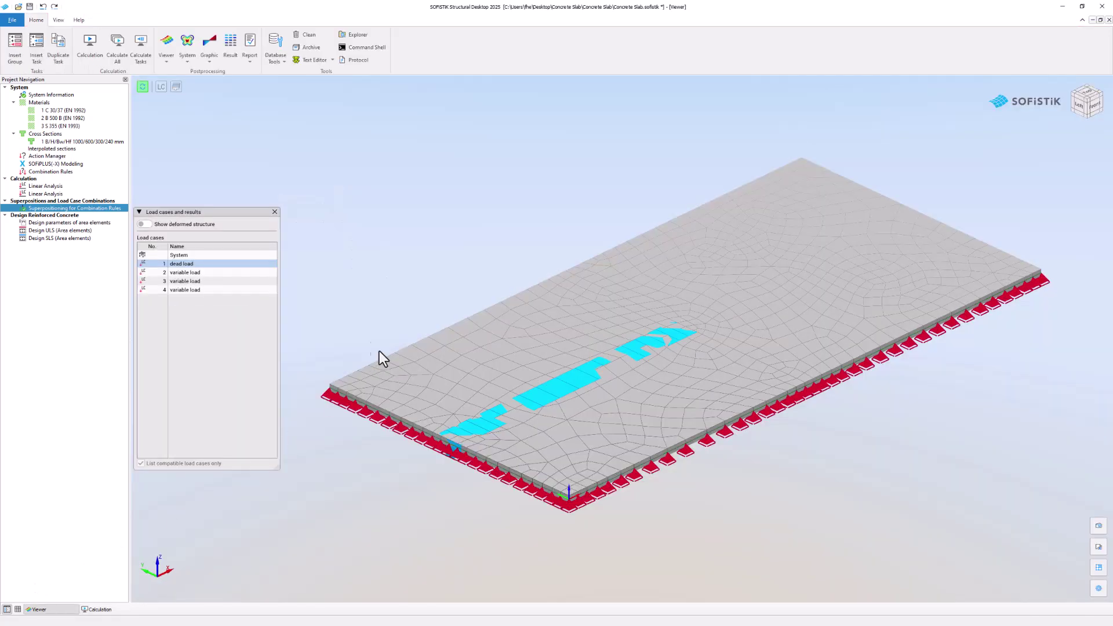
{"action": "left_click", "coordinate": [142, 86]}
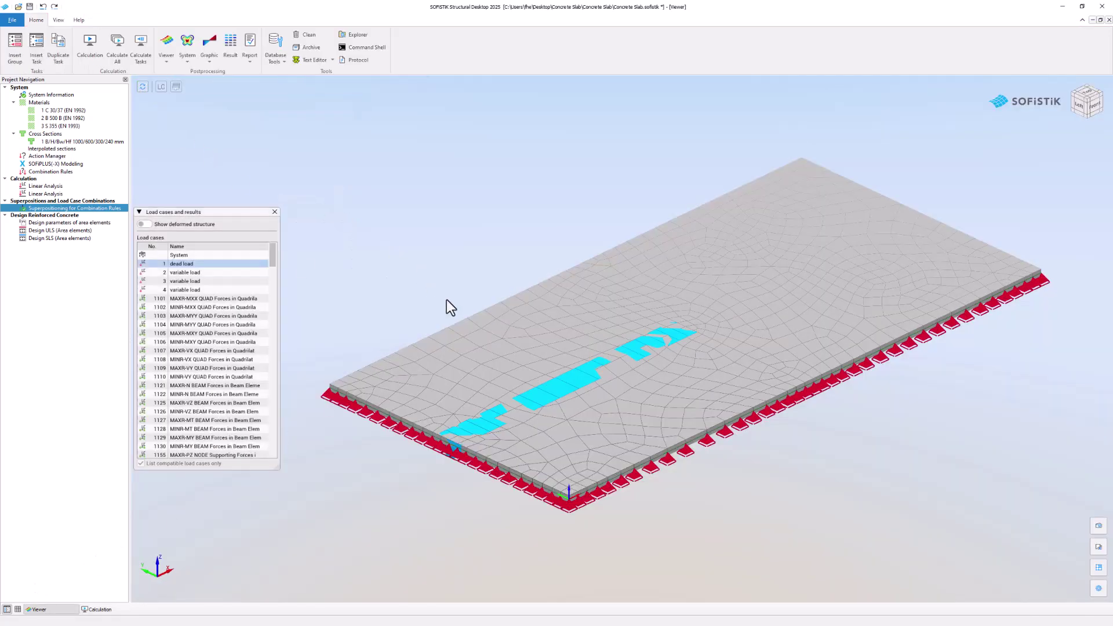